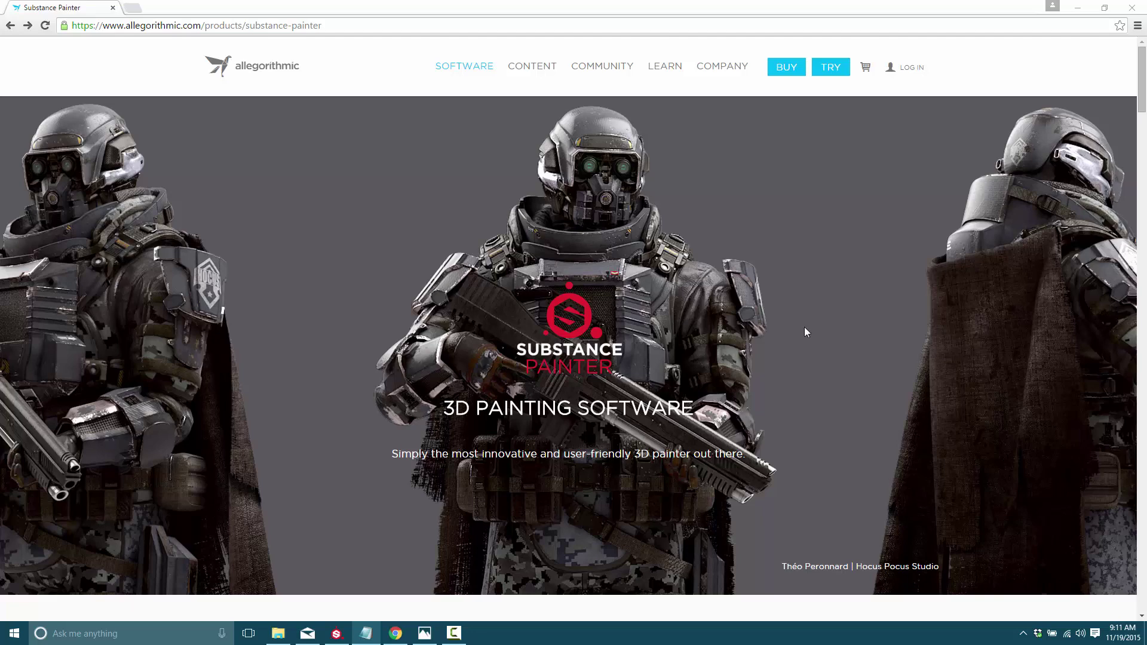
Step: Switch from Chrome to the Hans project already open in Substance Painter
click(347, 635)
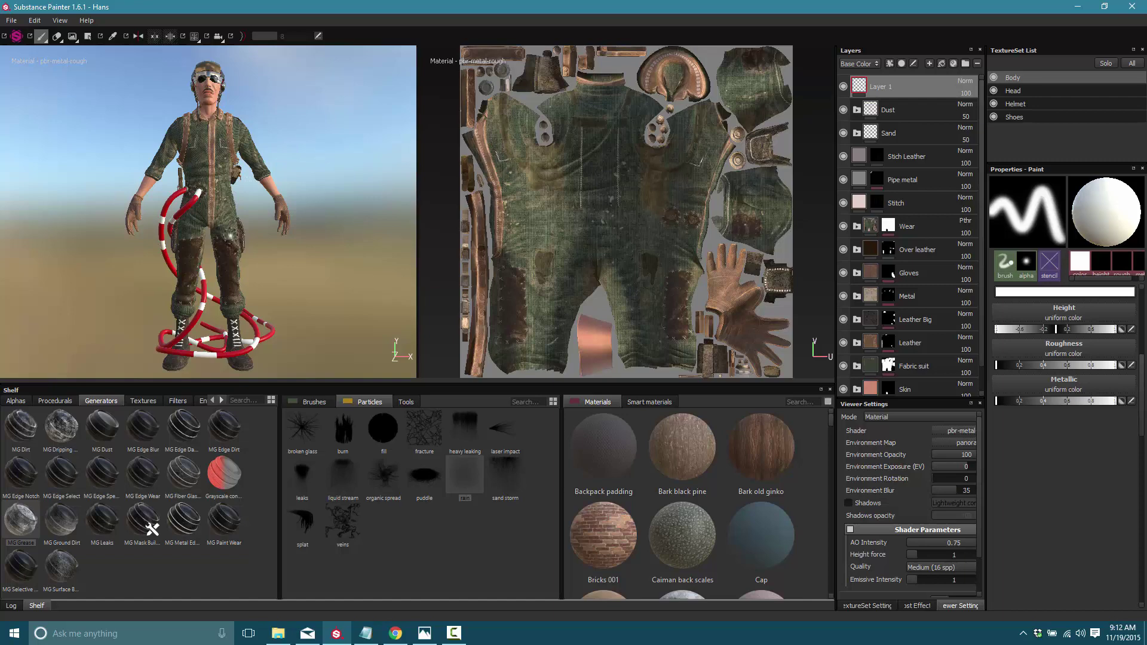
Step: Orbit to a side view, widen the side panels and lower Environment Blur to 6.9
alt+drag(228, 172, 322, 159)
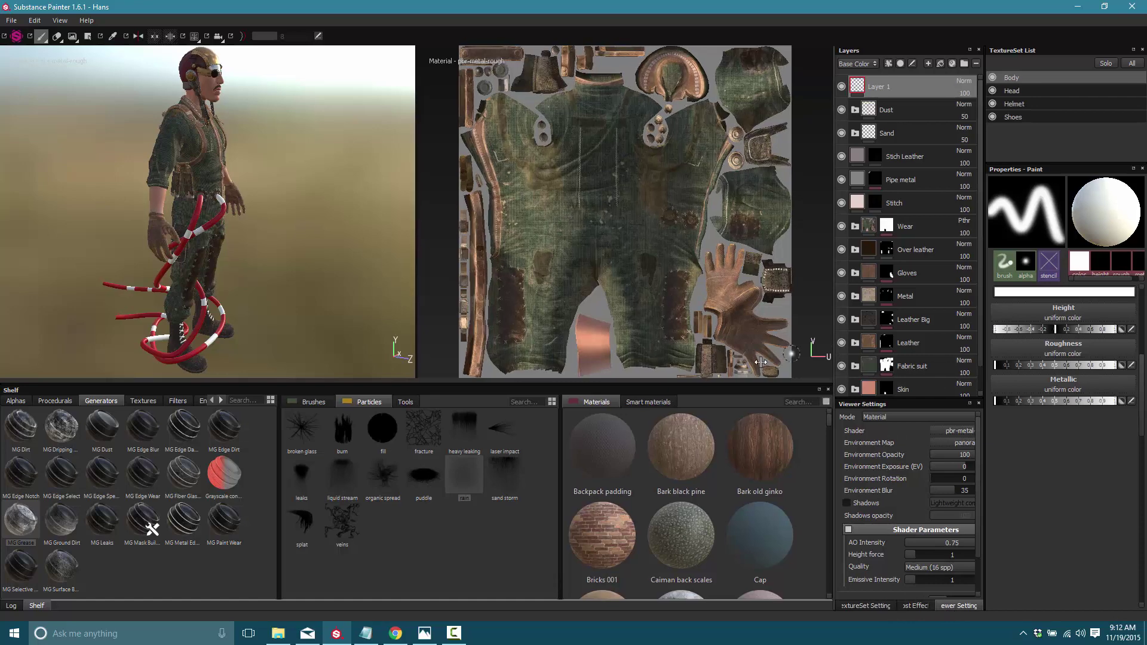
drag(838, 350, 762, 352)
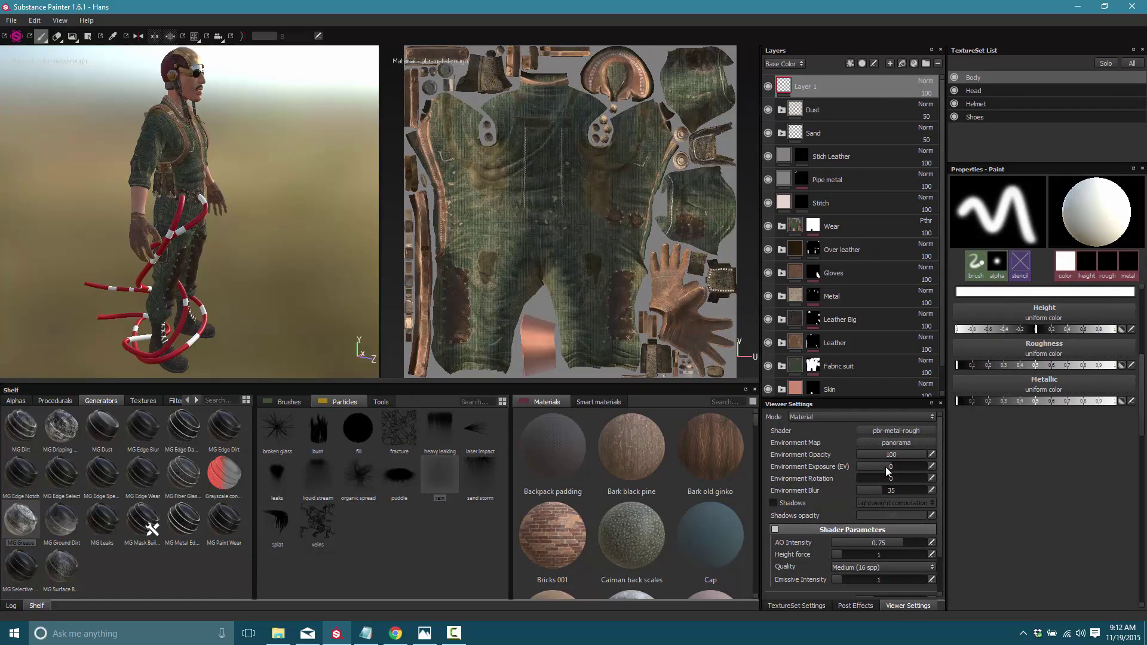
drag(877, 489, 859, 489)
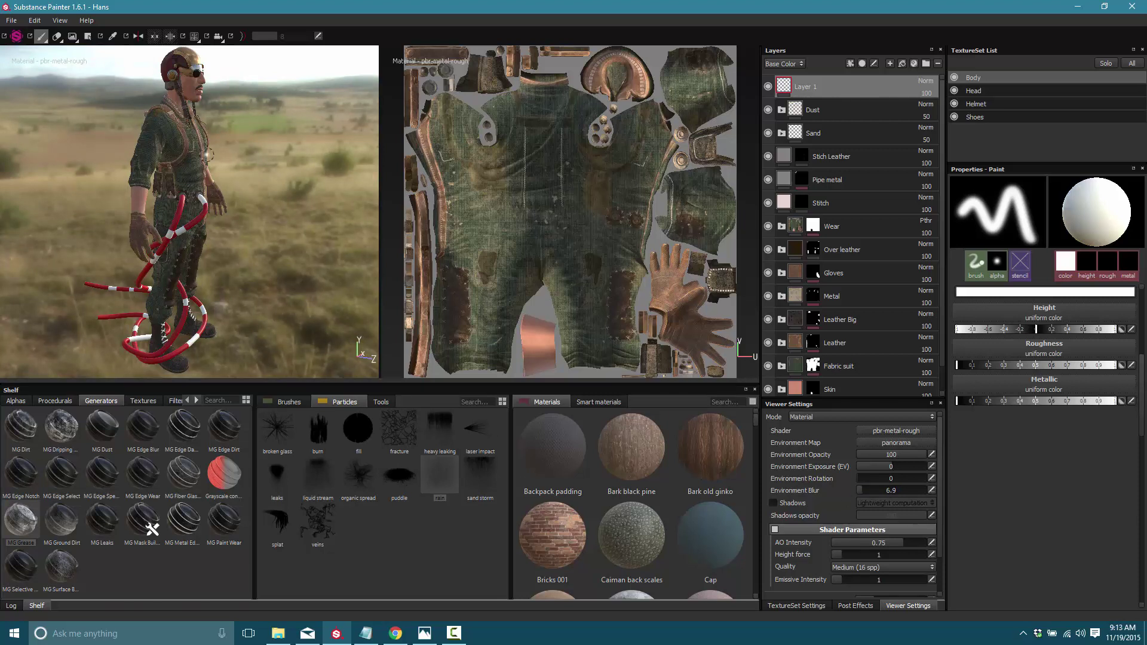
Step: Light the scene with the bonifacio_aragon_stairs environment map and orbit closer to the character
click(897, 443)
click(976, 464)
click(893, 442)
alt+drag(275, 345, 161, 203)
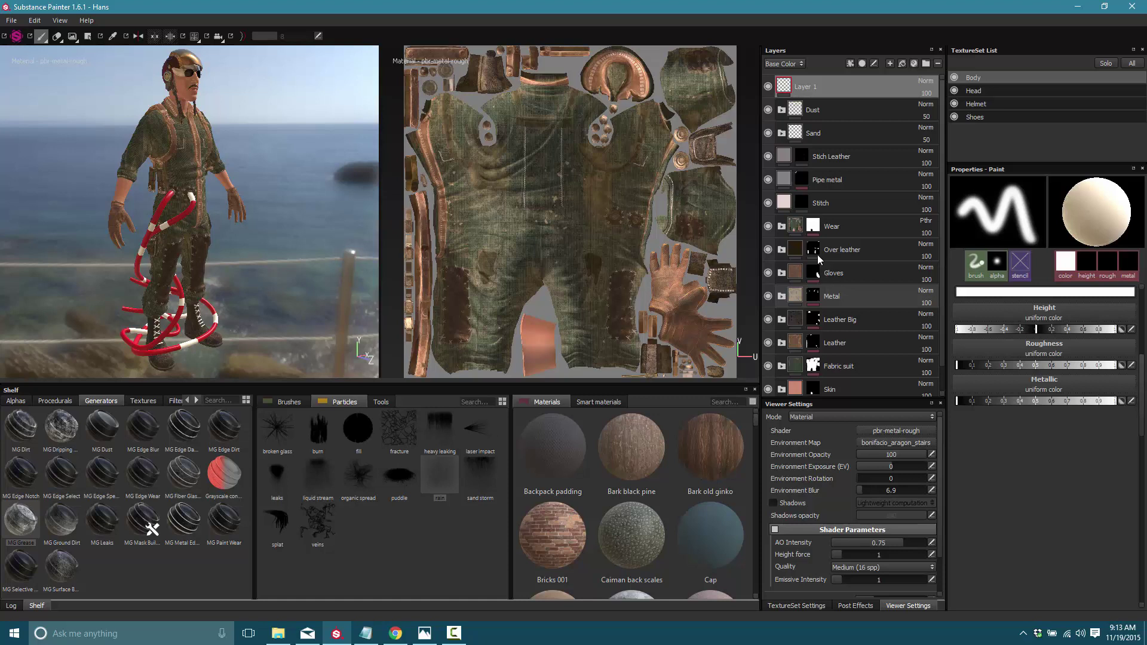
Step: Hide Layer 1 and toggle the Dust layer off and back on to compare
click(768, 86)
click(767, 109)
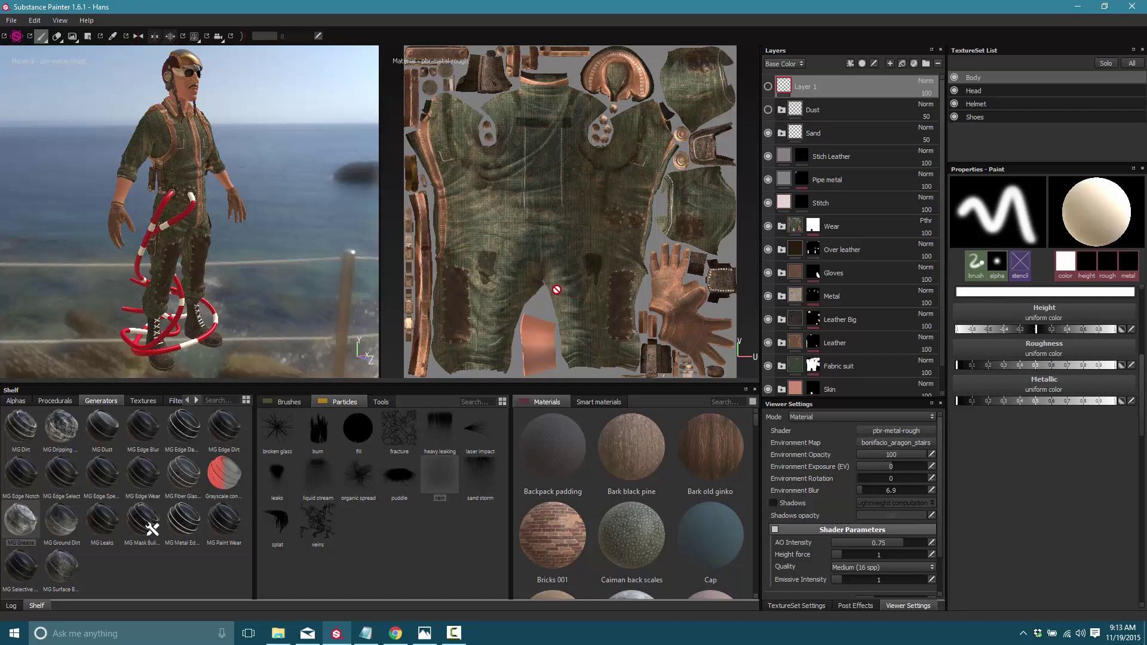
click(769, 110)
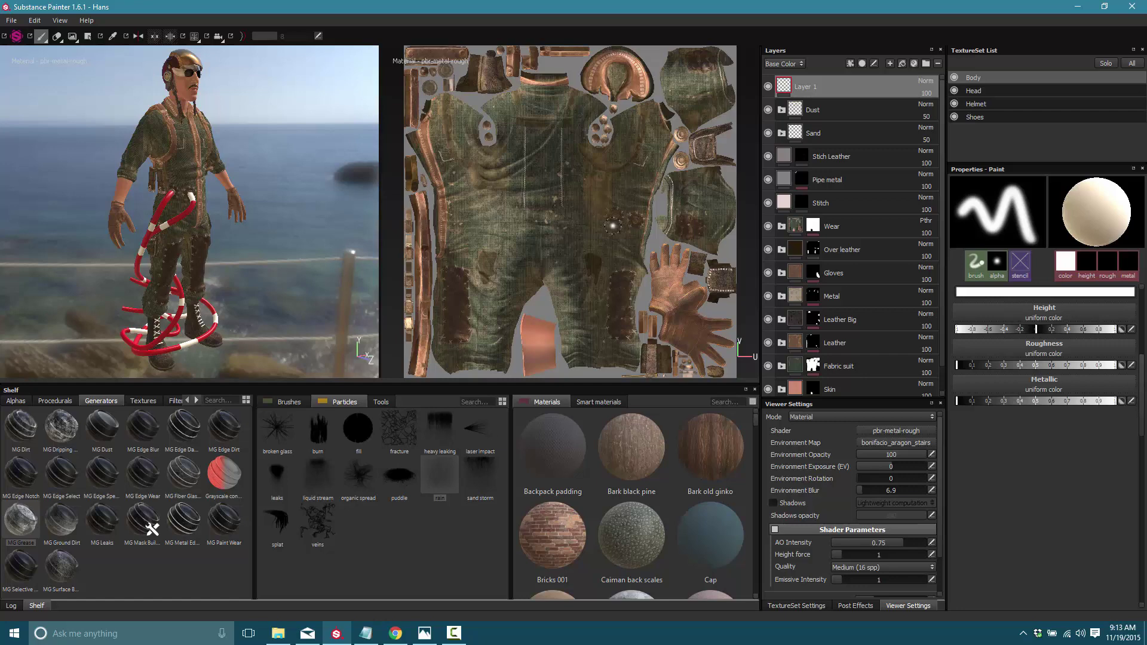
key(c)
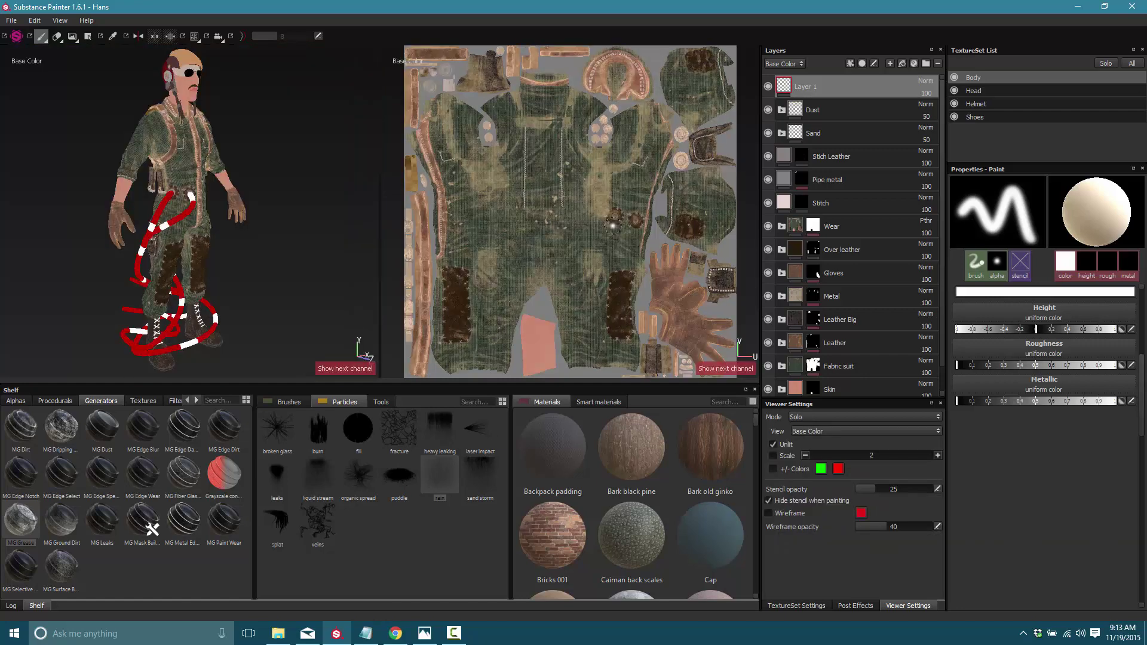
key(c)
key(c)
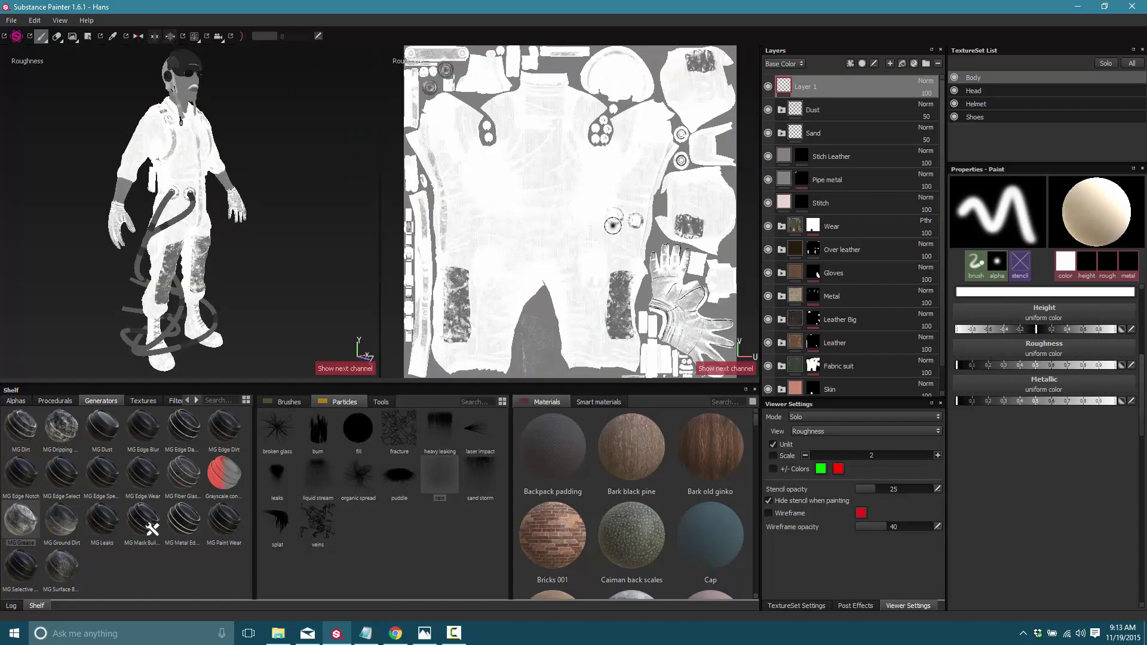
key(c)
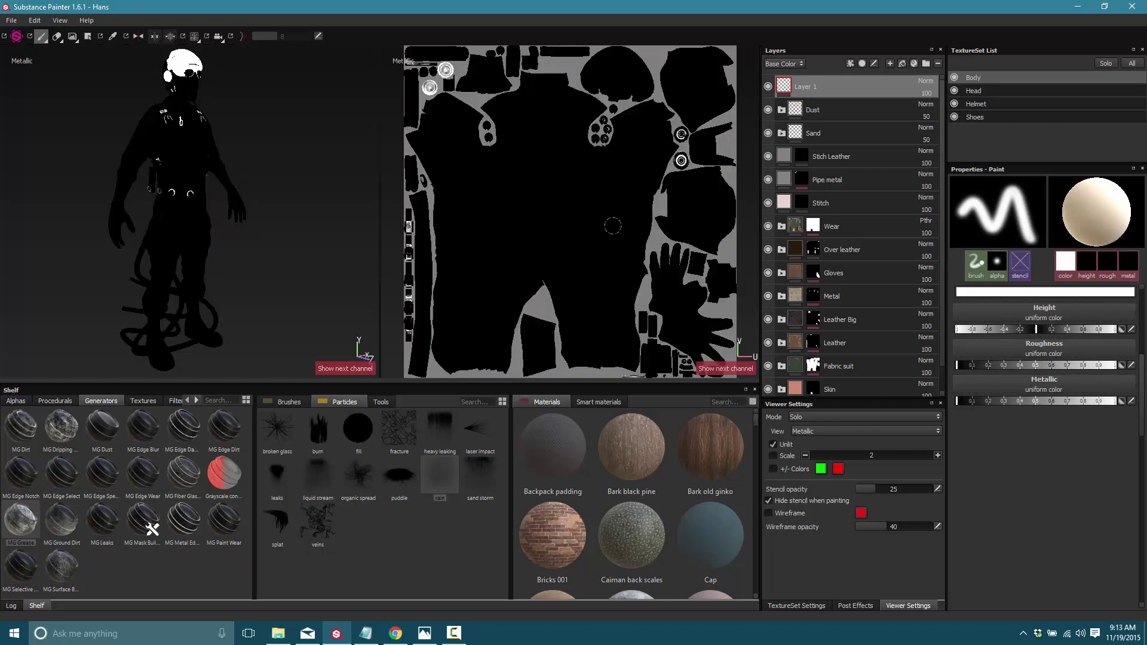
key(c)
key(c)
key(c)
key(c)
key(c)
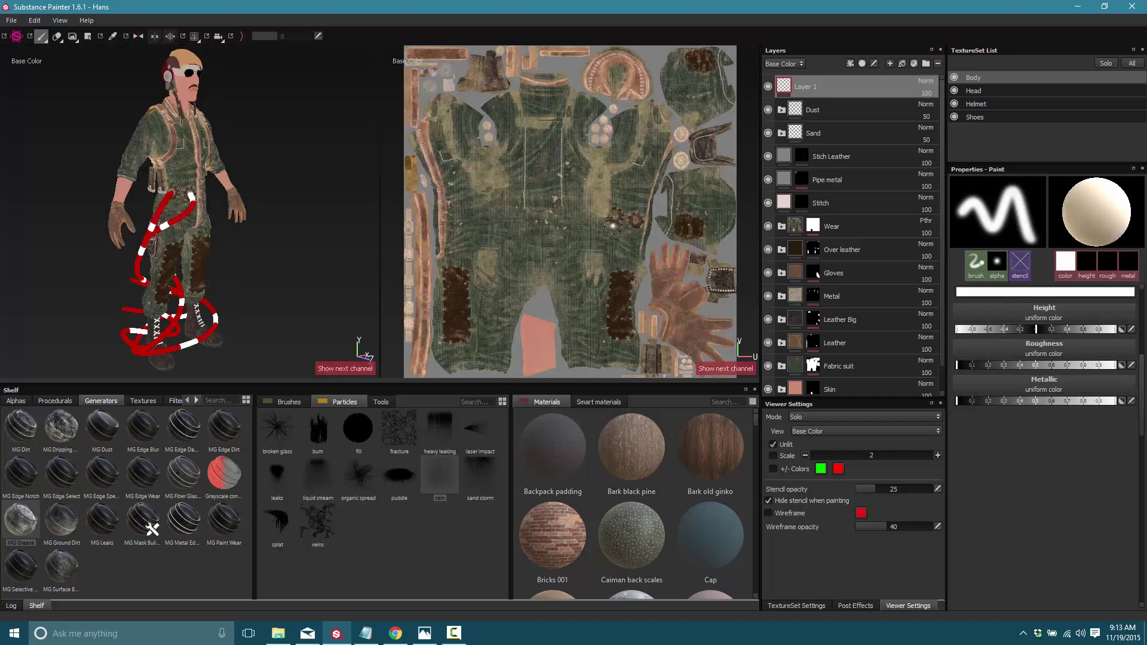
key(m)
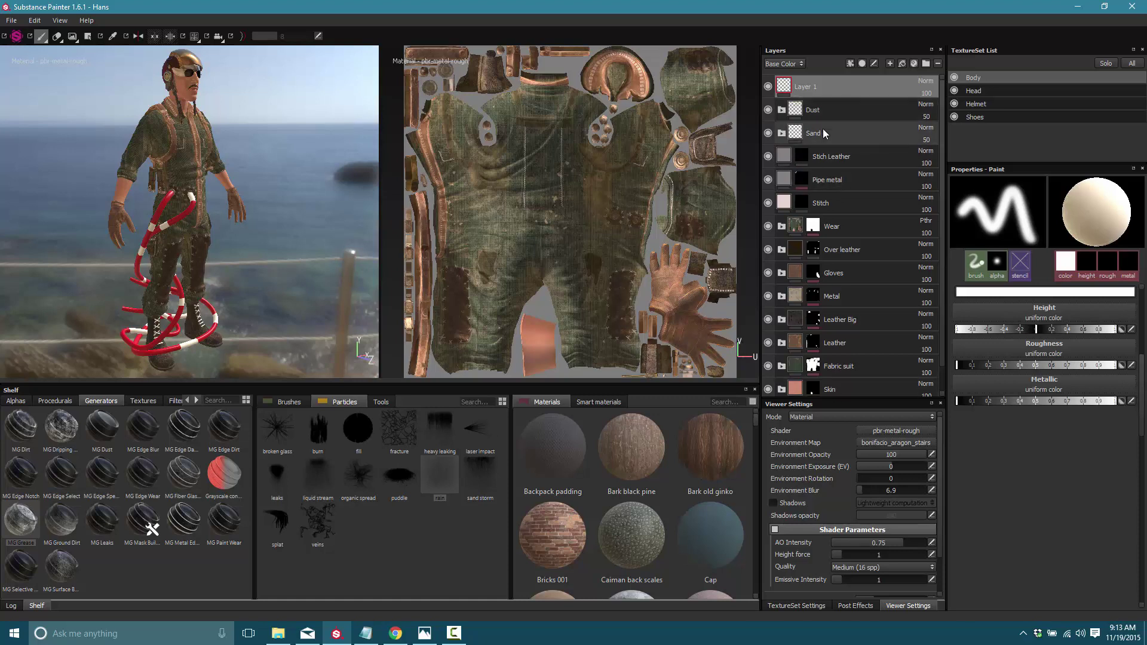
Step: Hide the Metal top layer in the Helmet texture set, then return to the Body texture set
click(799, 229)
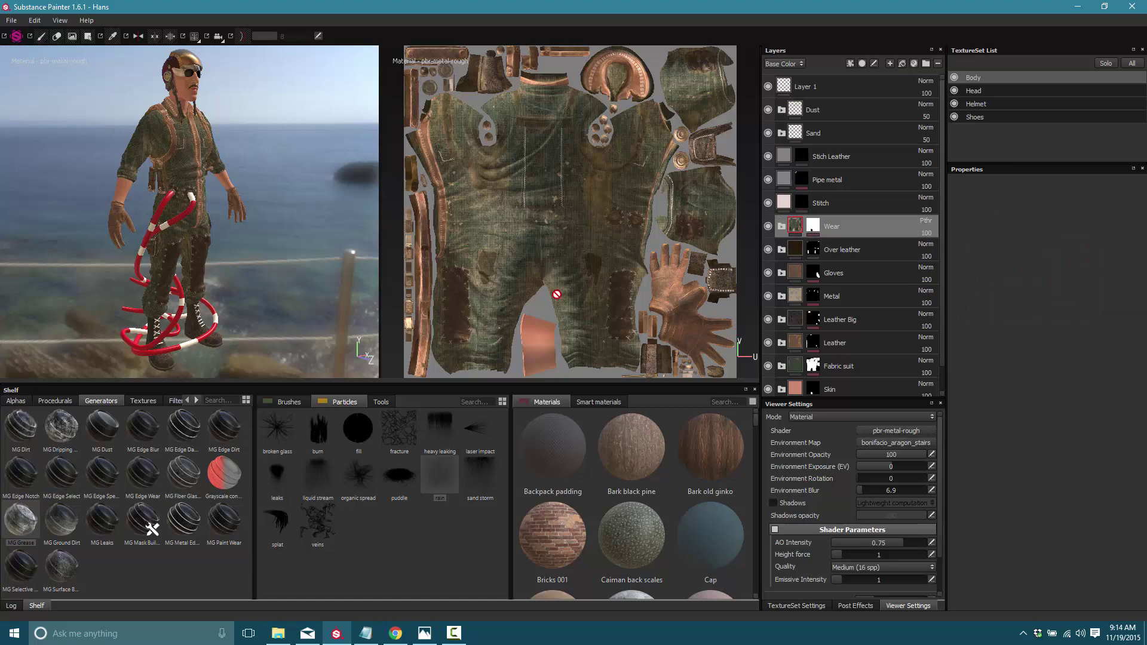
click(978, 103)
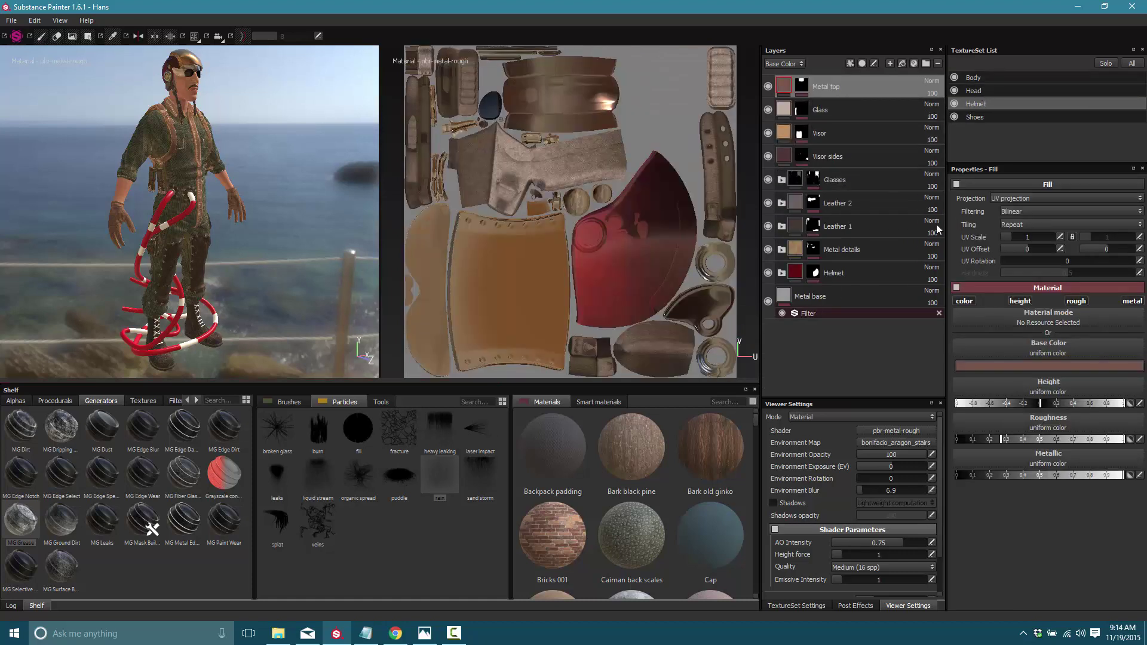
click(812, 141)
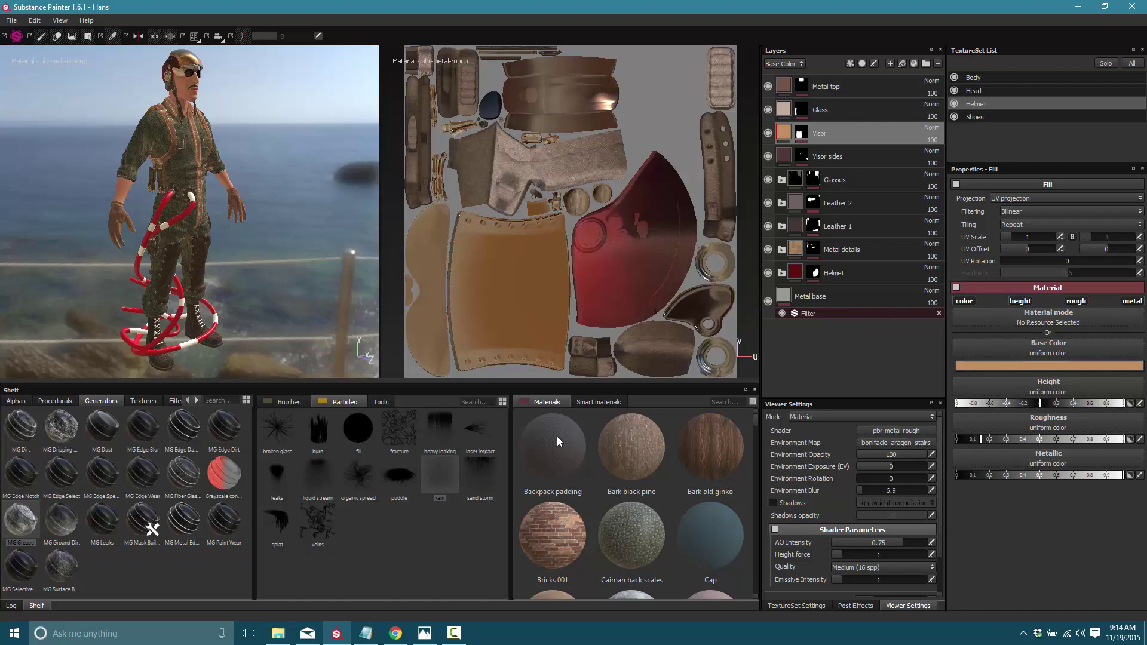
mouse_move(557, 436)
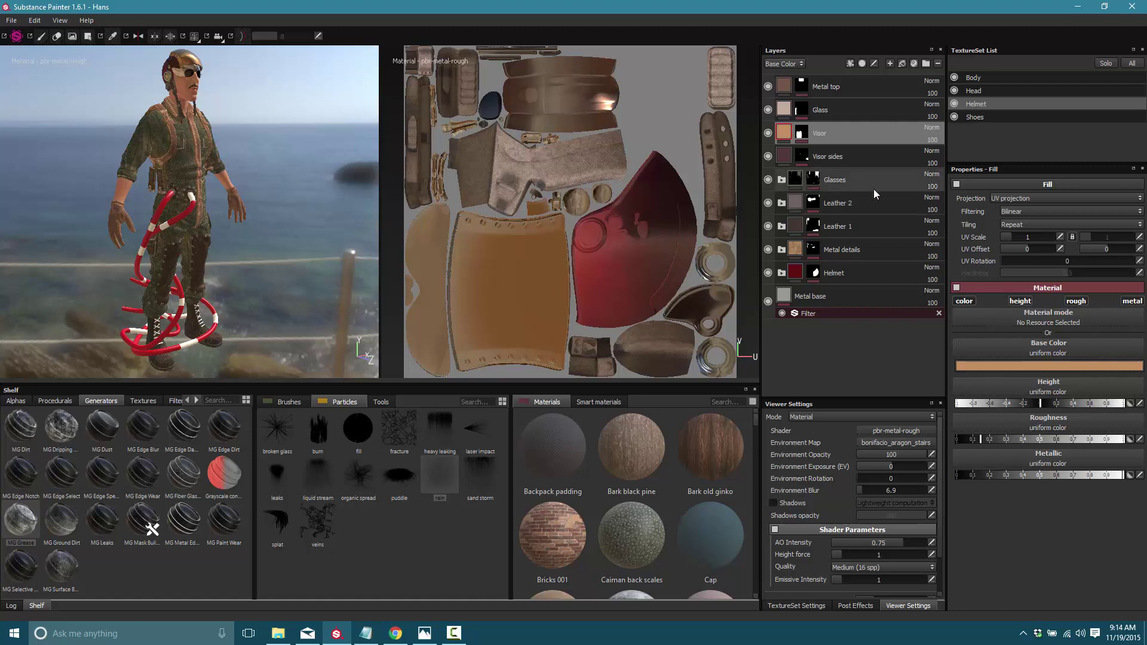
click(767, 87)
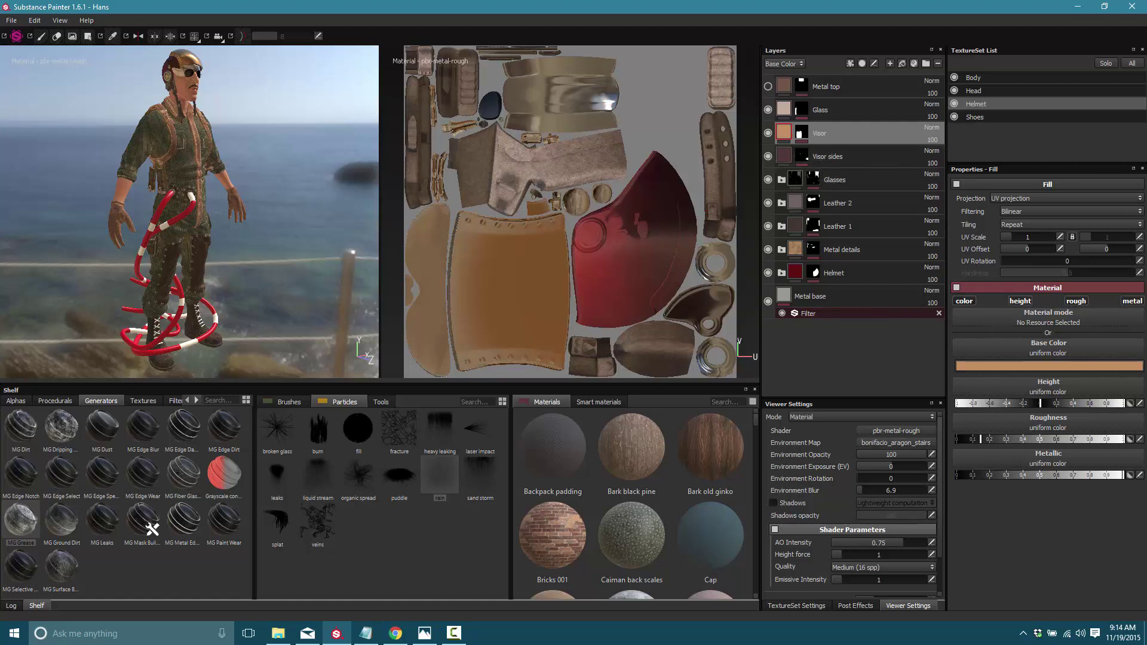
click(980, 78)
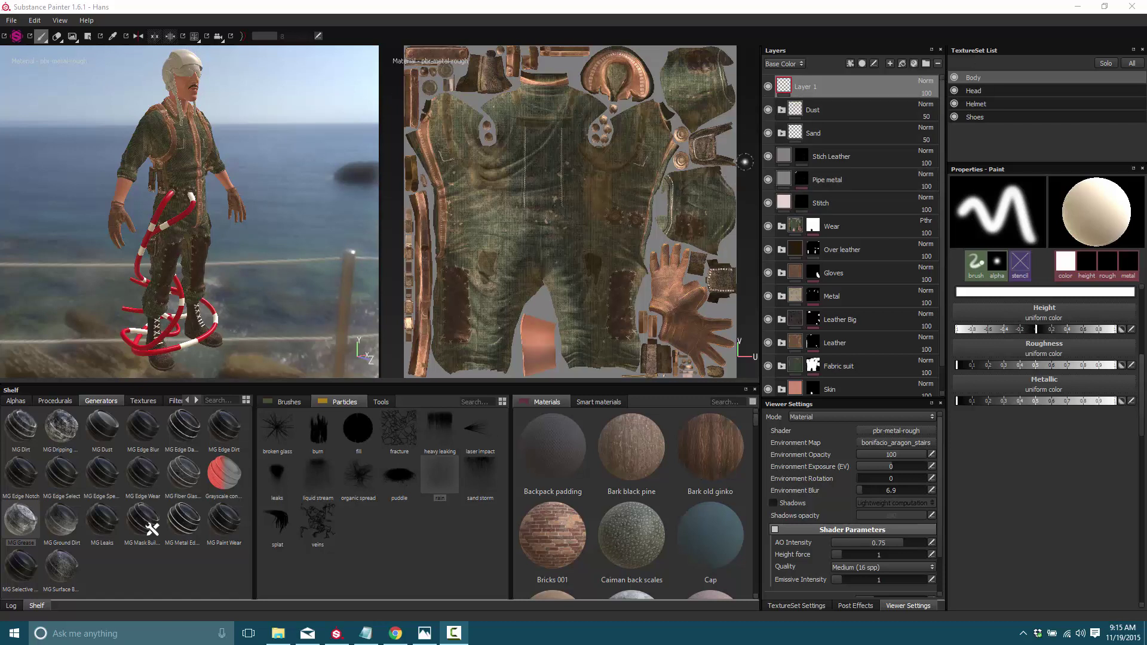
Step: Hide Layer 1, Dust, Sand, Stitch Leather, Pipe metal, Stitch, Wear, Over leather, Gloves, Metal, Leather and Fabric suit
click(768, 86)
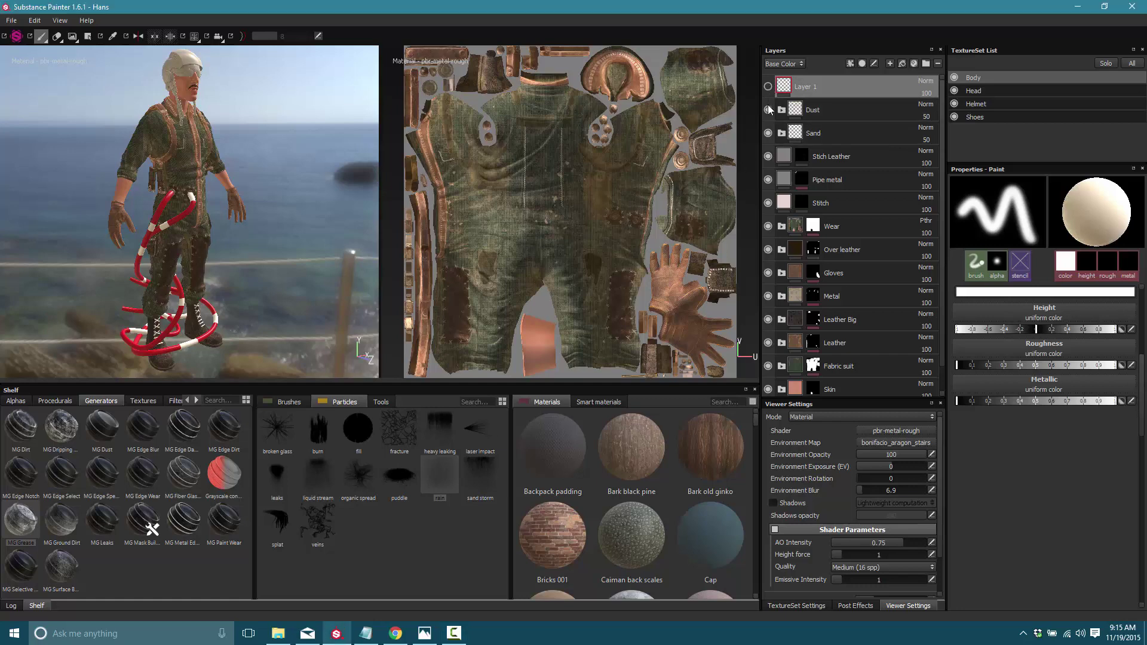
click(768, 110)
click(769, 132)
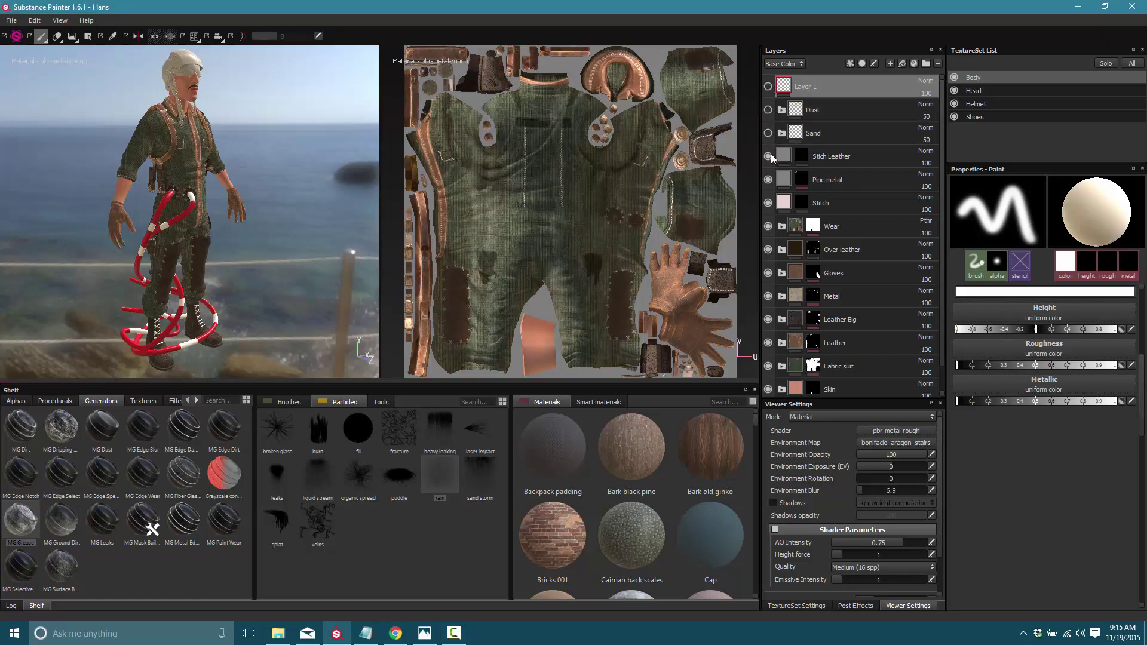
click(768, 179)
click(768, 202)
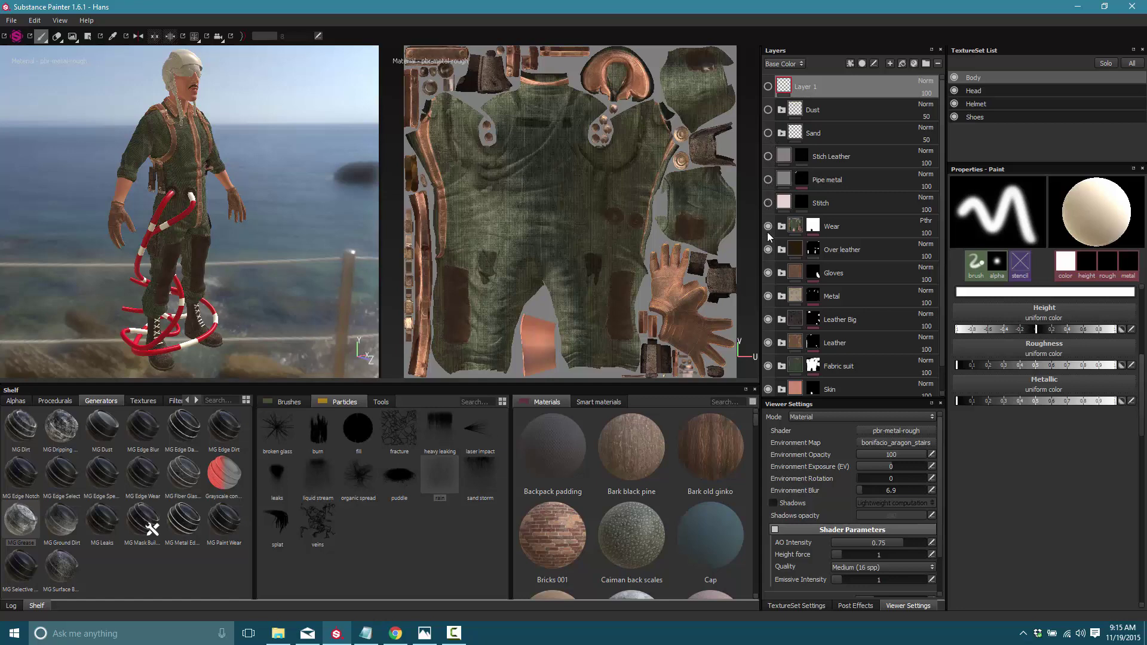
click(768, 226)
click(768, 249)
click(768, 273)
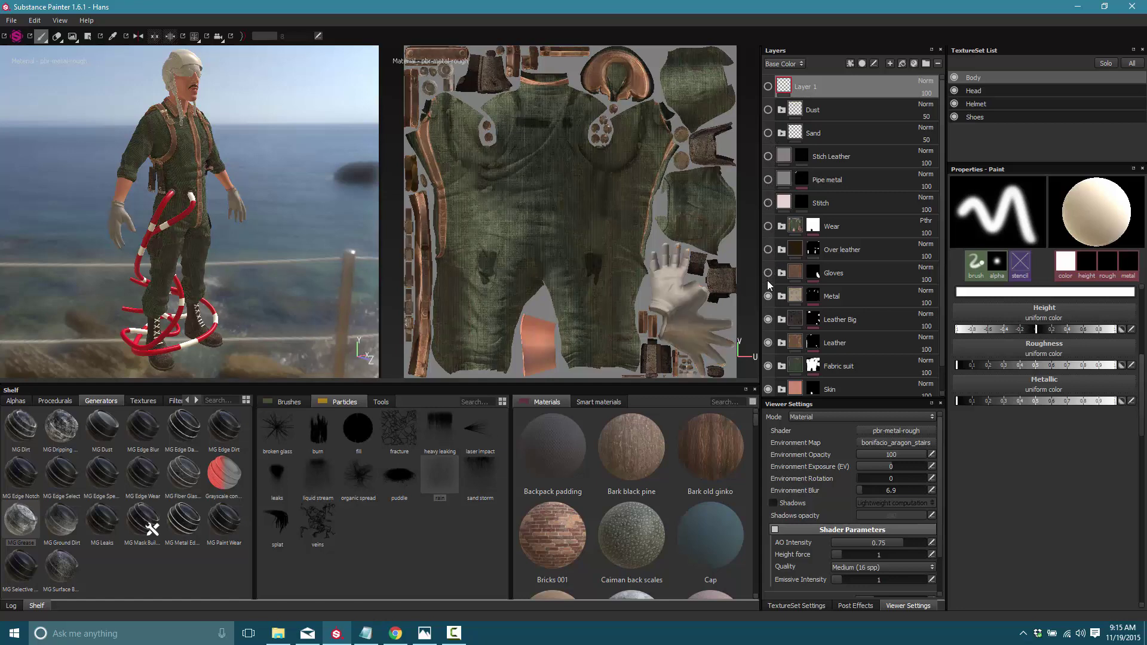
click(768, 296)
click(768, 319)
click(768, 340)
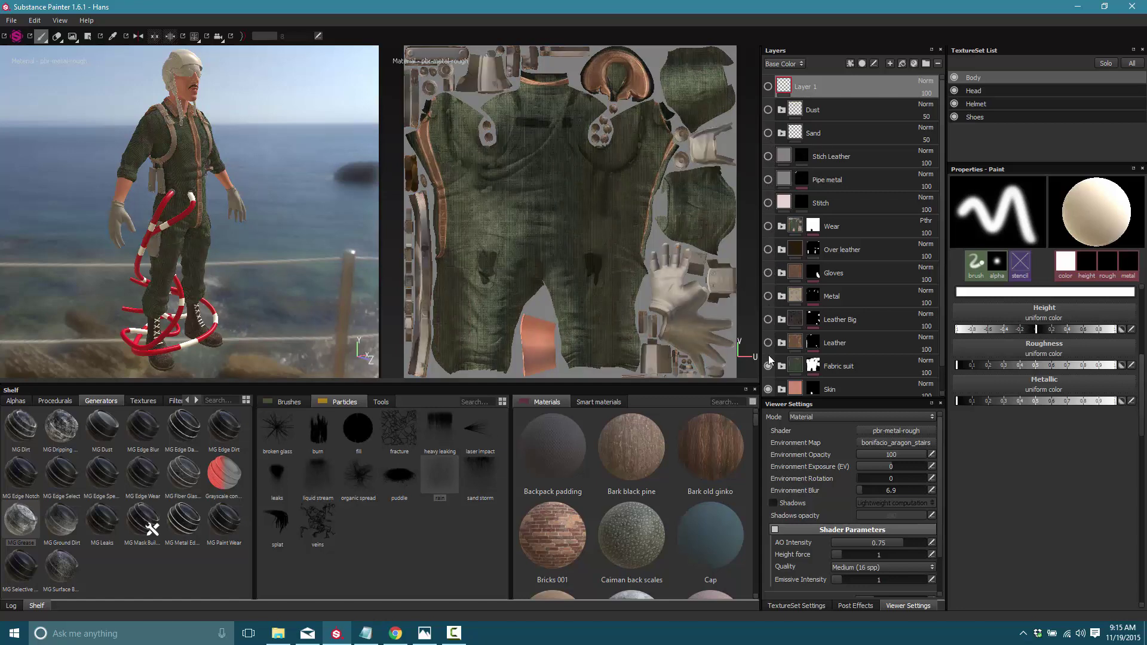
click(768, 365)
Step: Keep the Skin layer visible beneath the hidden layers and orbit the view
scroll(782, 365, down, 1)
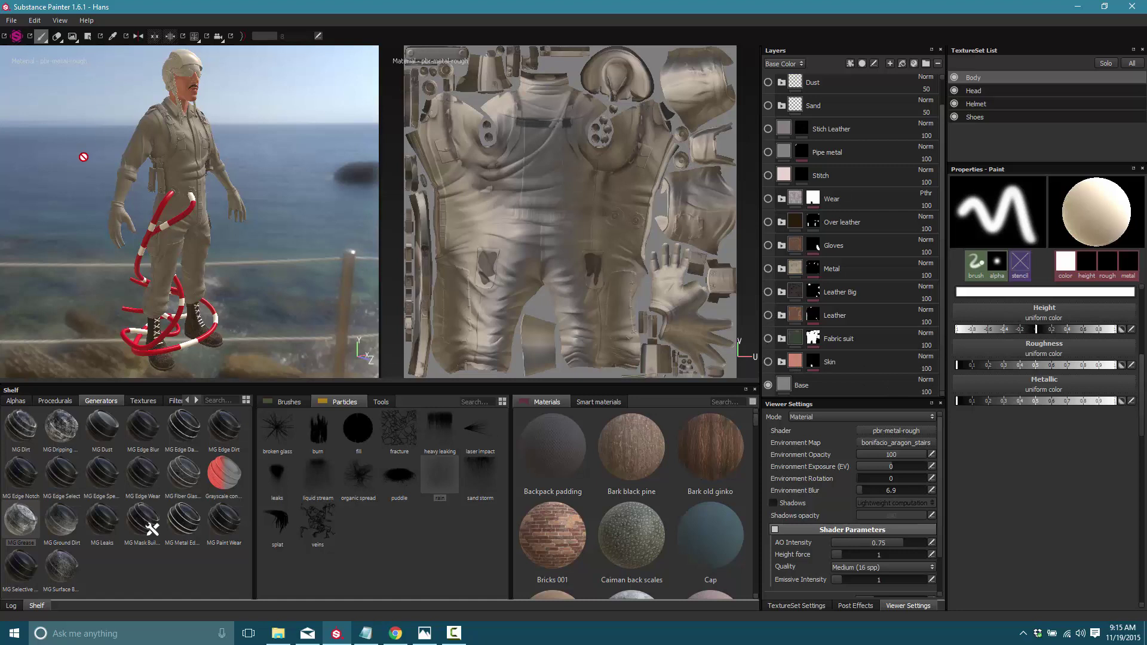
click(768, 361)
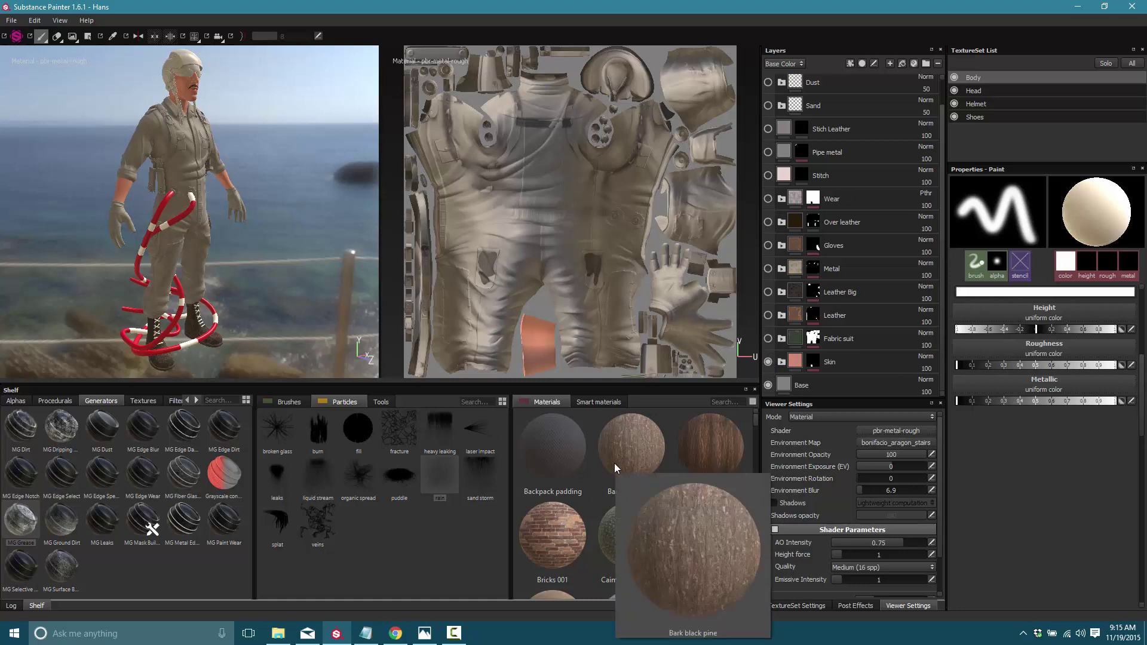
drag(614, 468, 699, 319)
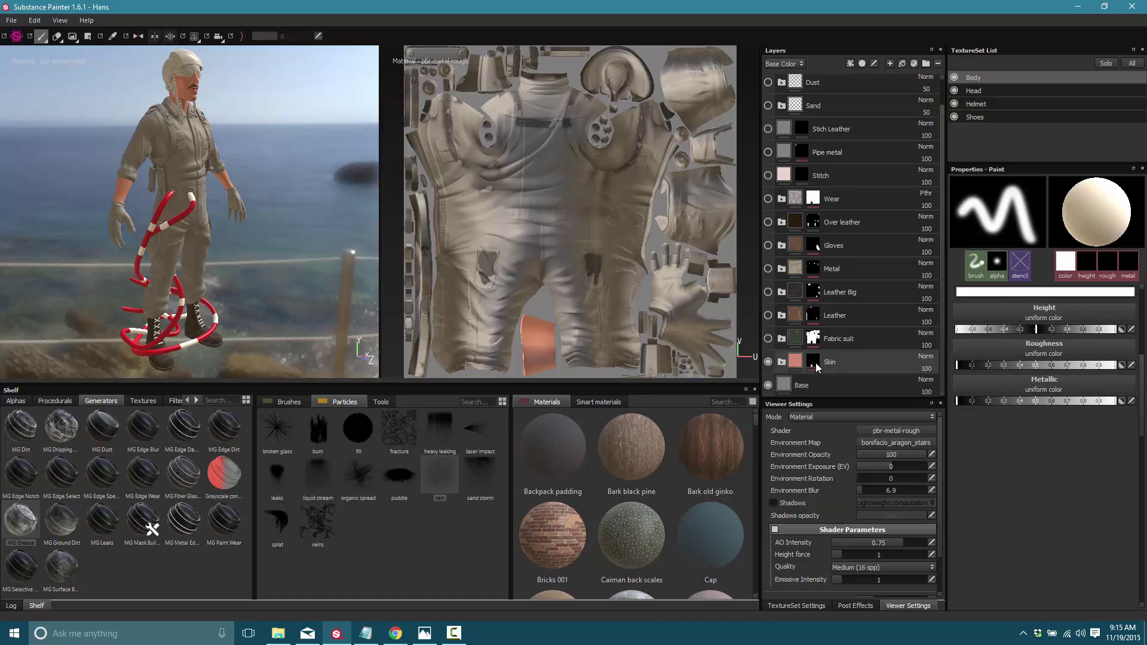
mouse_move(814, 367)
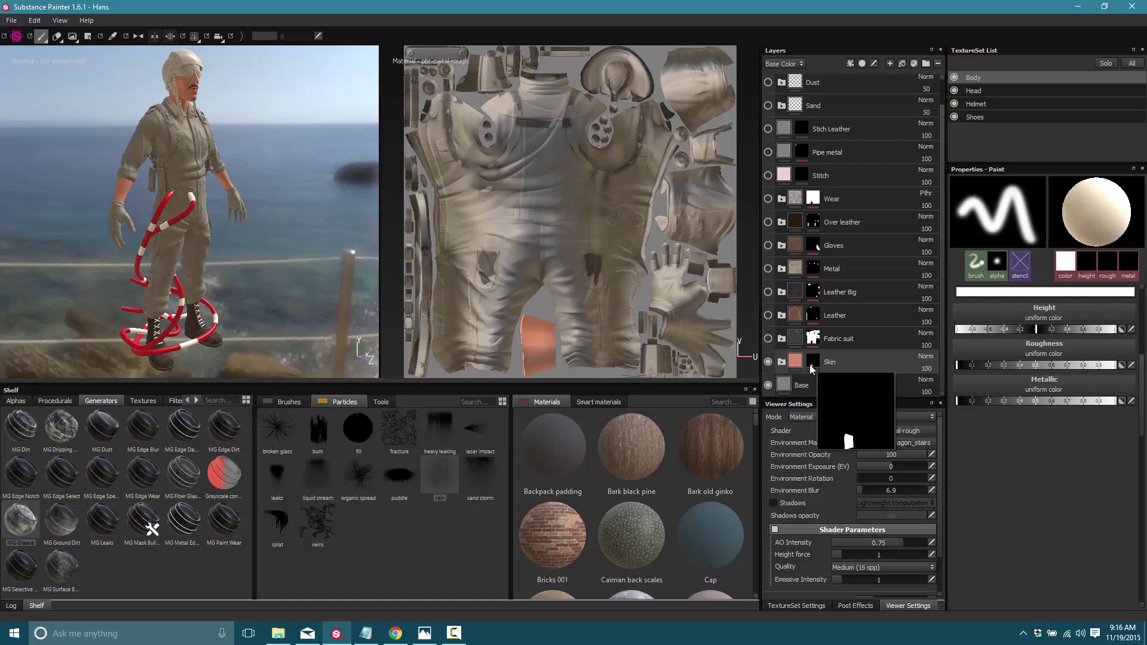
Step: Show the Fabric suit, Leather, Leather Big, Metal, Gloves, Over leather and Wear layers again
right_click(839, 338)
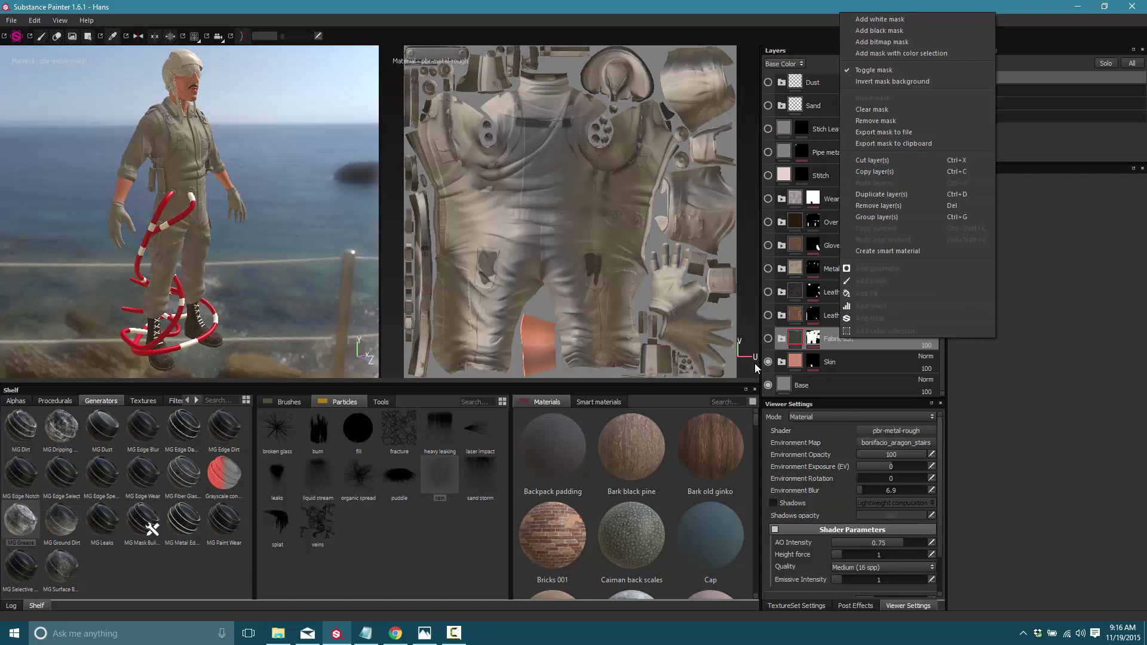
click(536, 5)
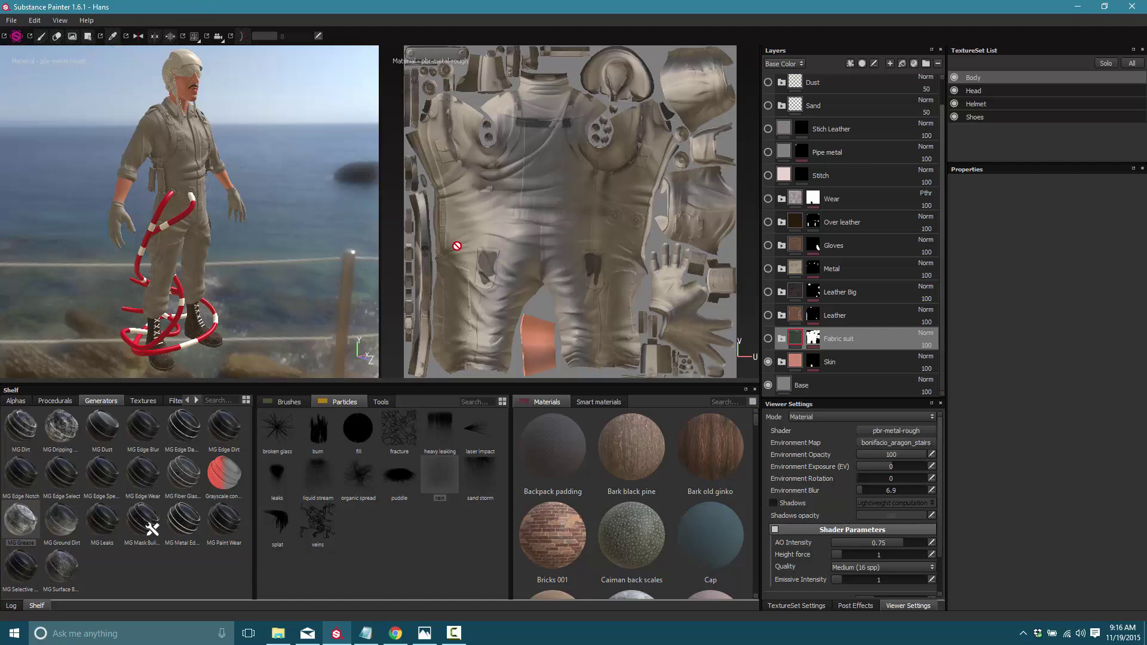
click(768, 338)
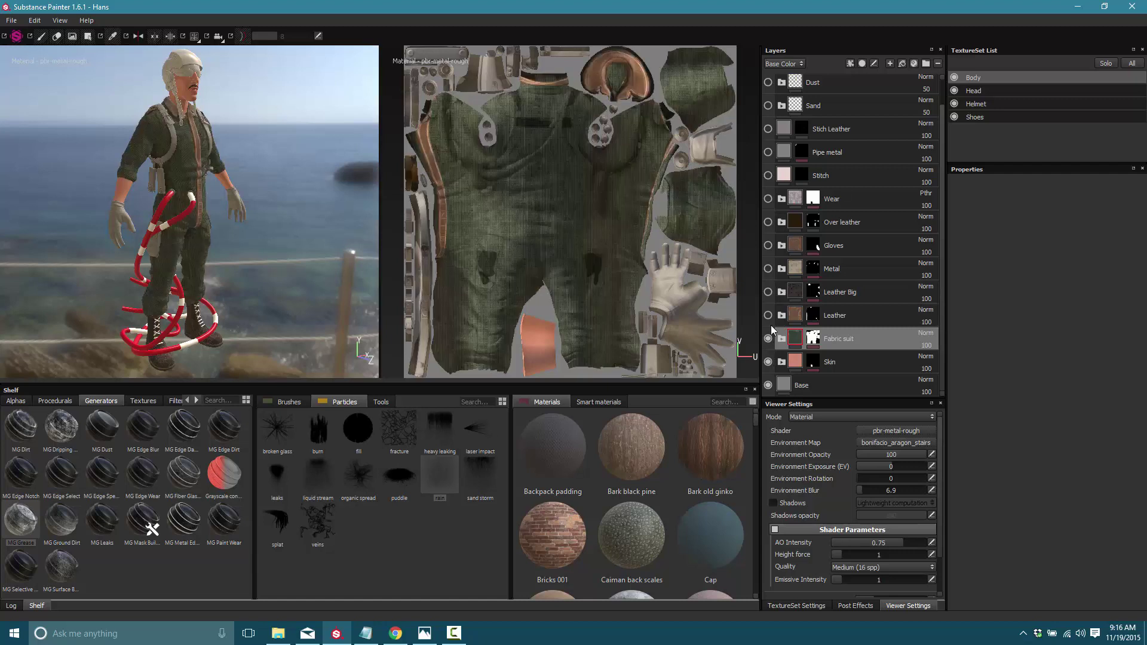
click(768, 314)
click(768, 292)
click(768, 269)
click(768, 245)
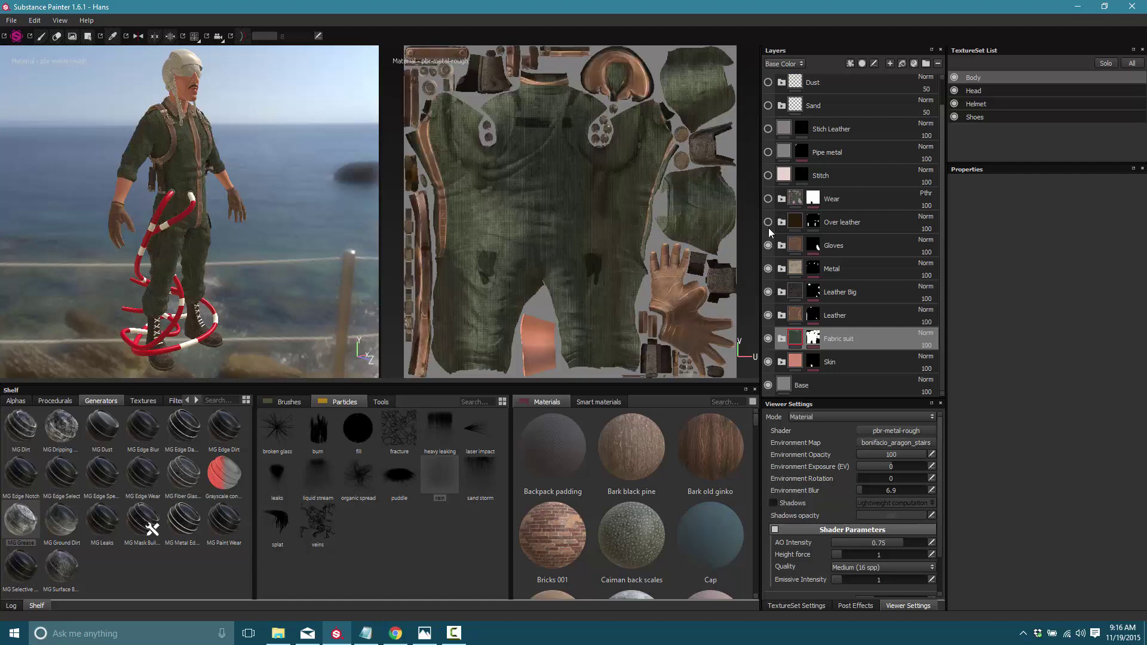
click(768, 221)
click(768, 199)
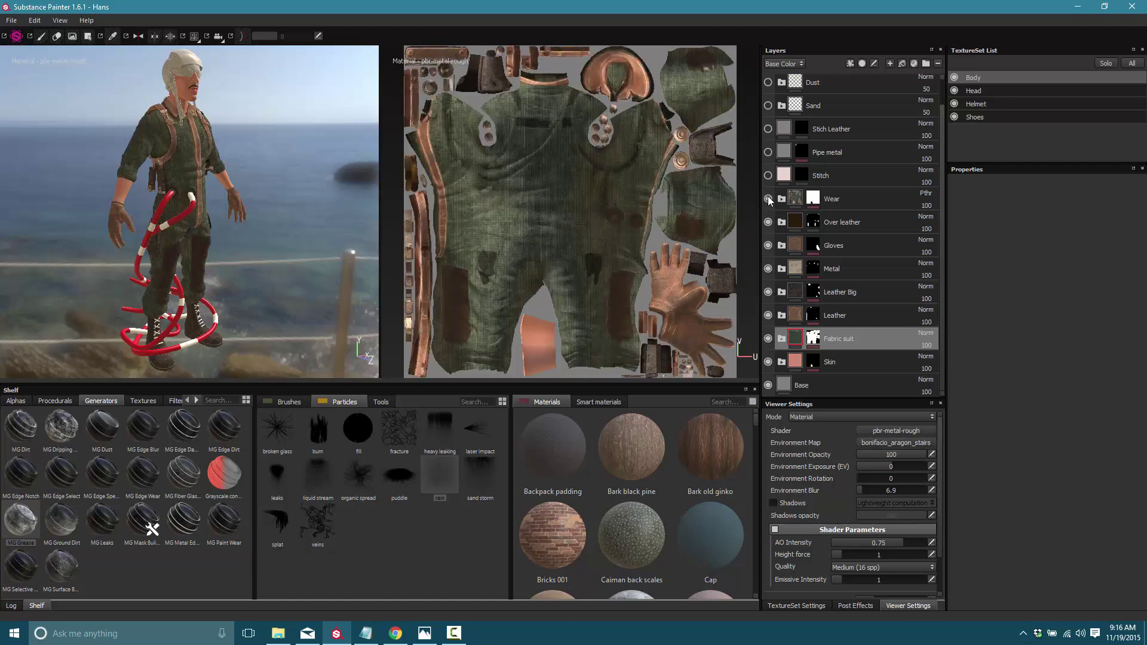
Step: Show Pipe metal, Stitch Leather, Sand and Dust again, then add and select a new Layer 1
click(768, 152)
click(768, 128)
click(768, 105)
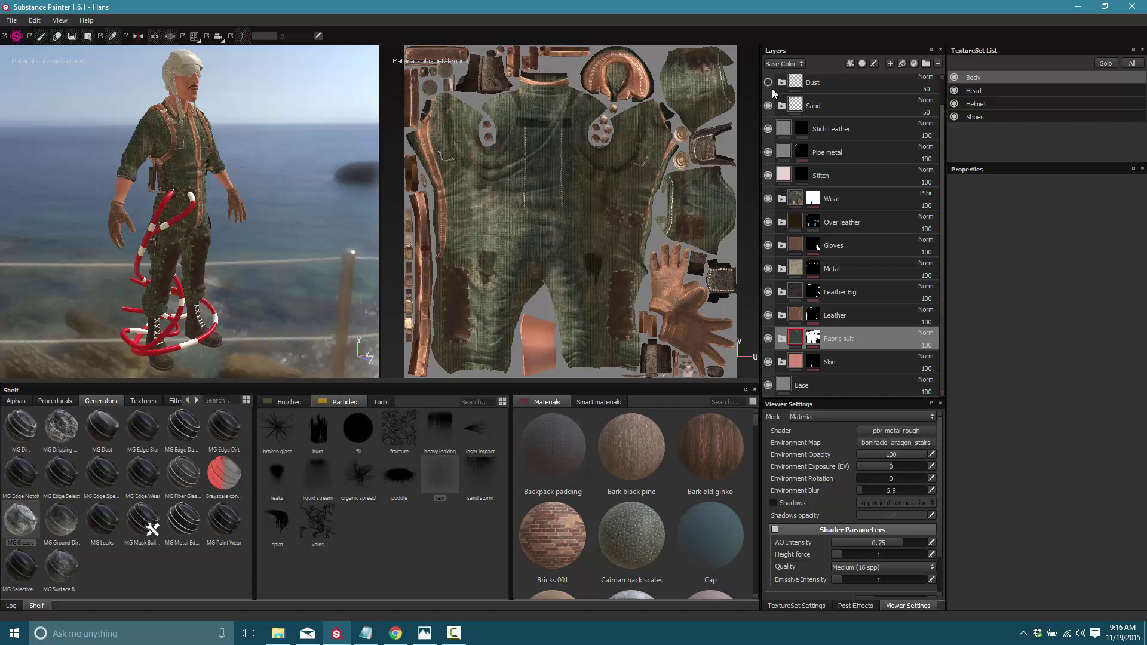
click(768, 82)
click(889, 64)
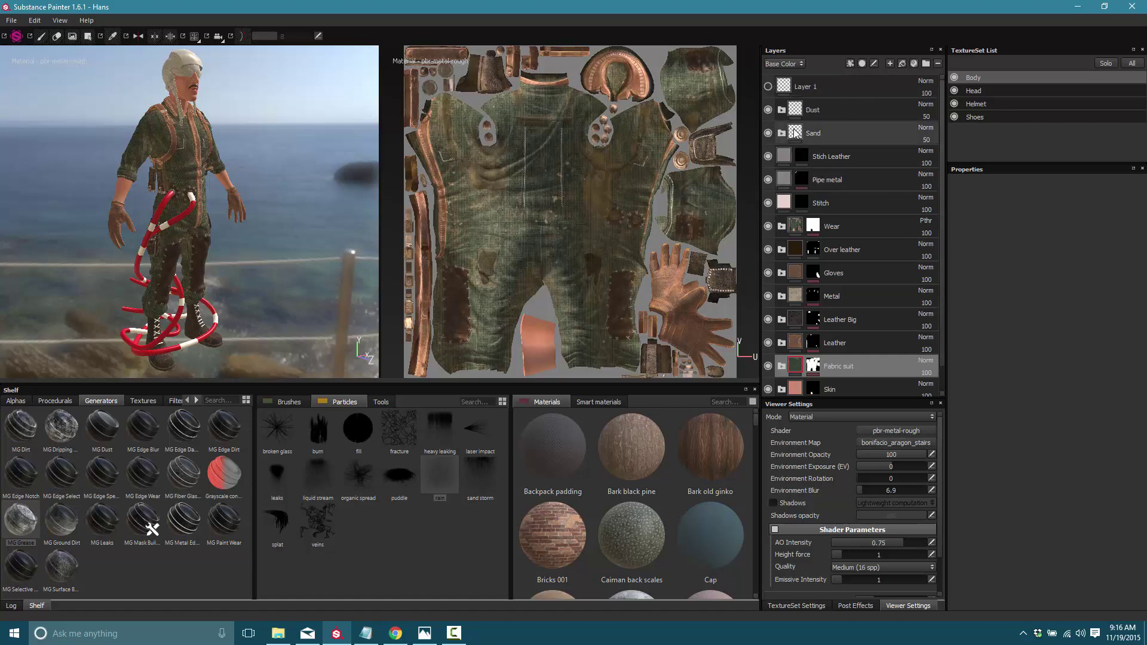
click(772, 94)
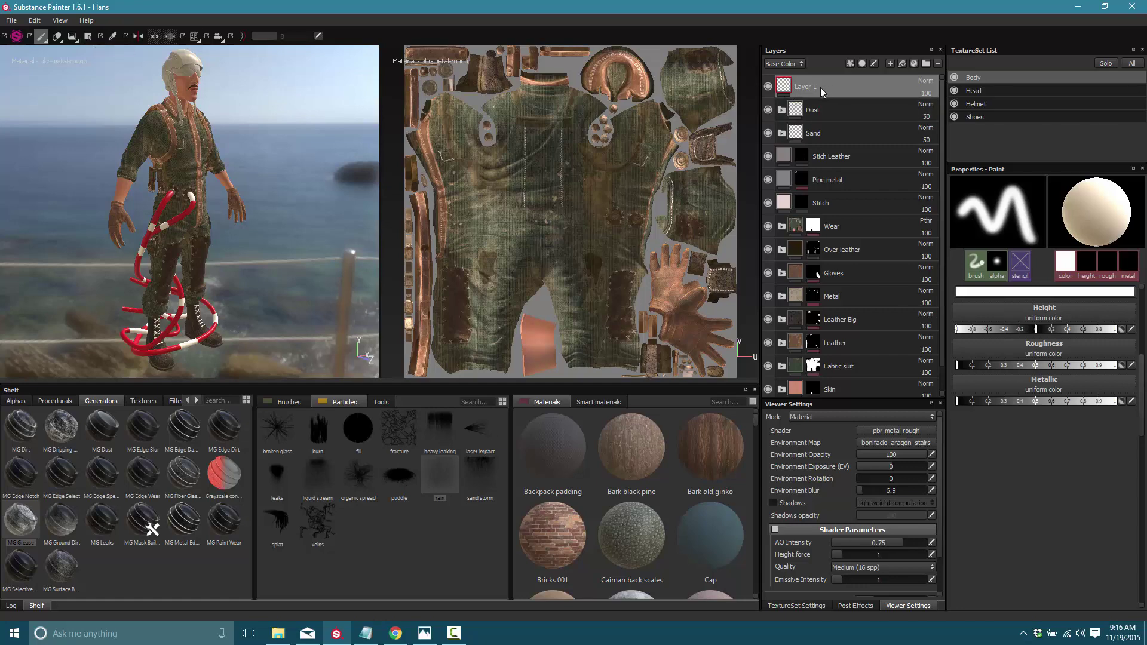
Step: Give Layer 1 a black mask and select the Polygon Fill tool
click(88, 36)
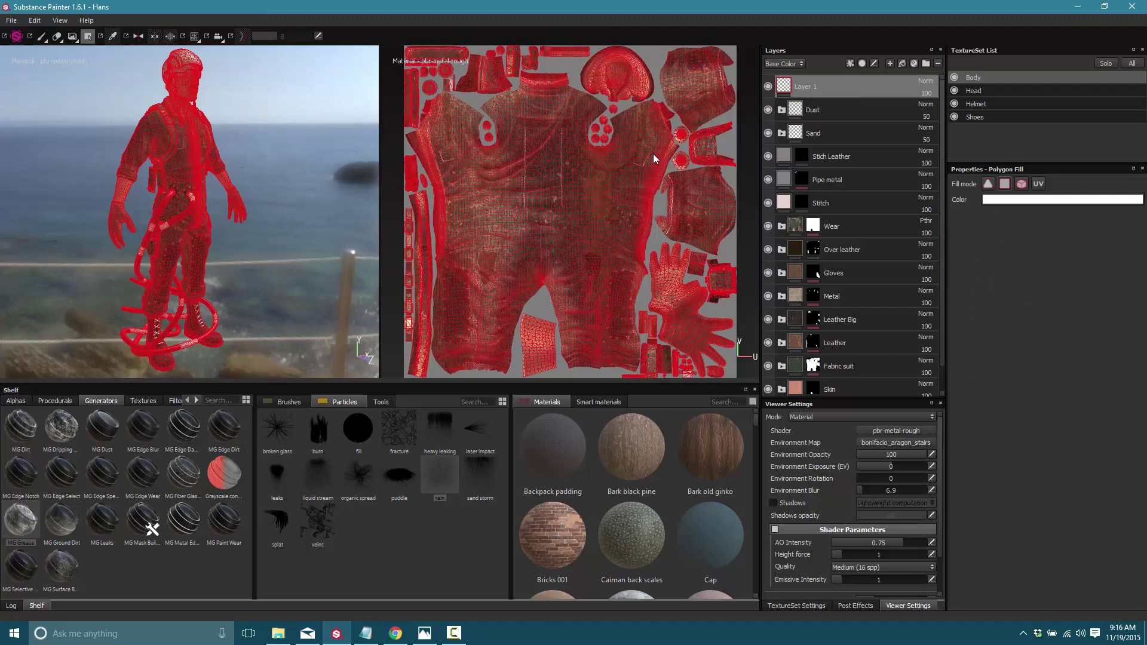
right_click(810, 91)
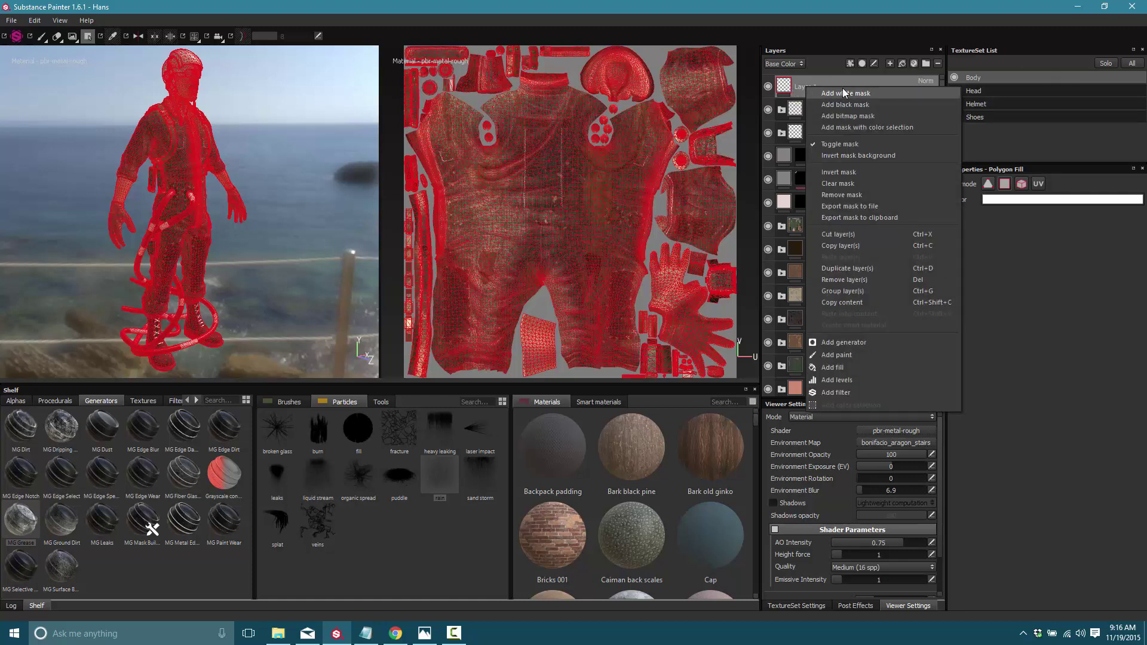
click(861, 106)
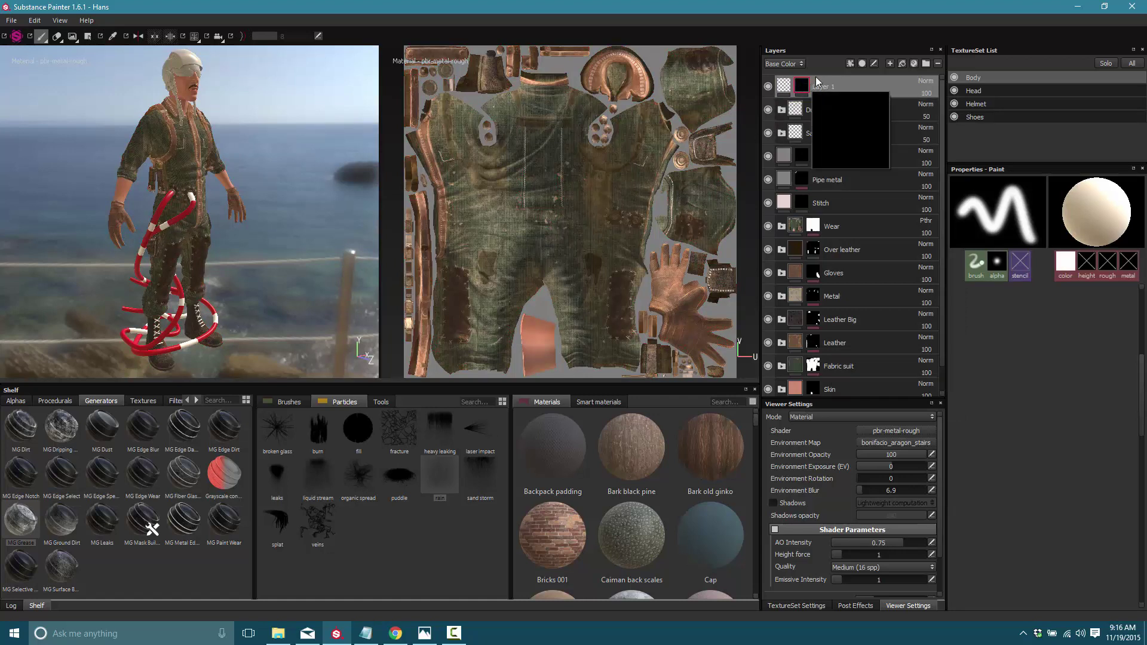
mouse_move(806, 89)
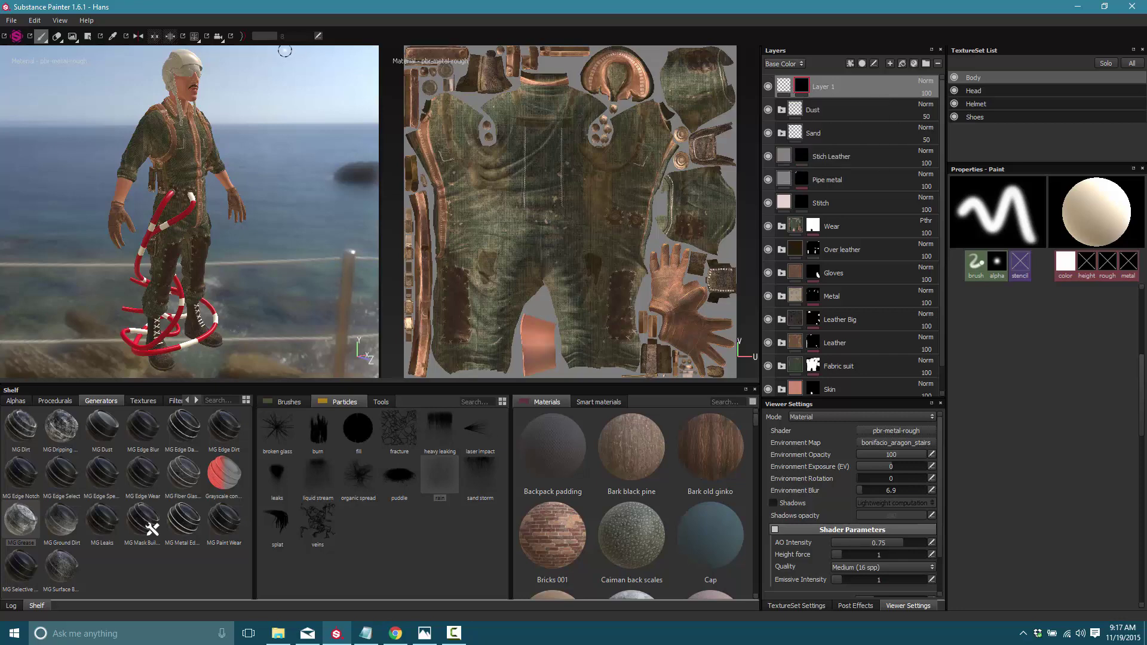
click(88, 37)
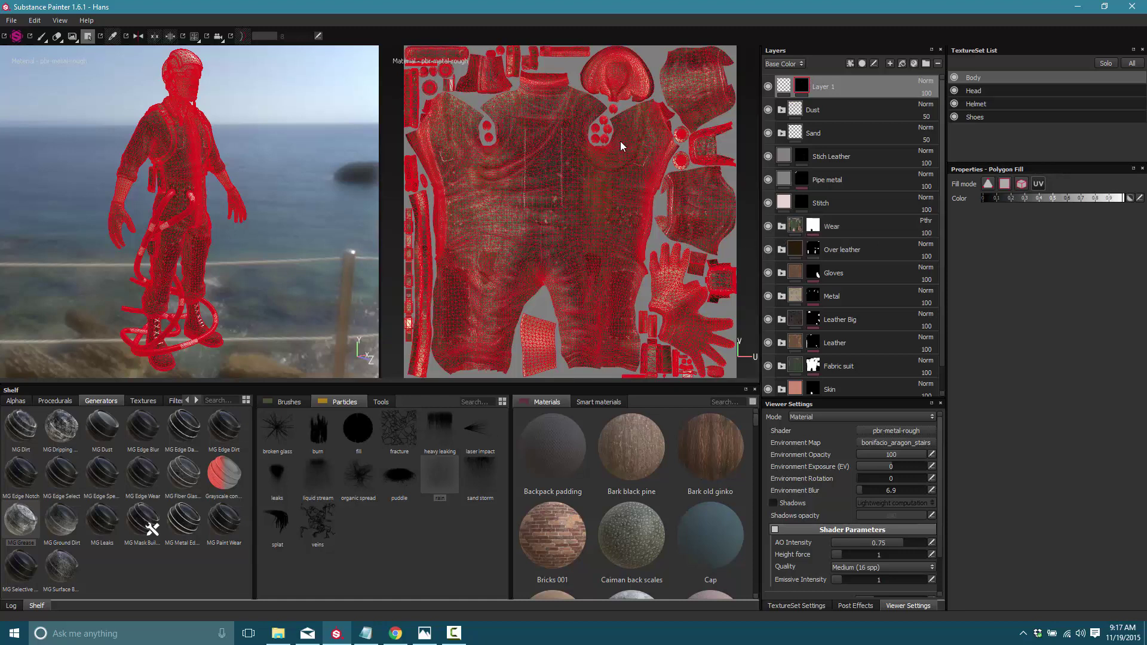
Step: With symmetry on, polygon-fill the wrist band UV island on Layer 1
right_click(538, 345)
click(536, 346)
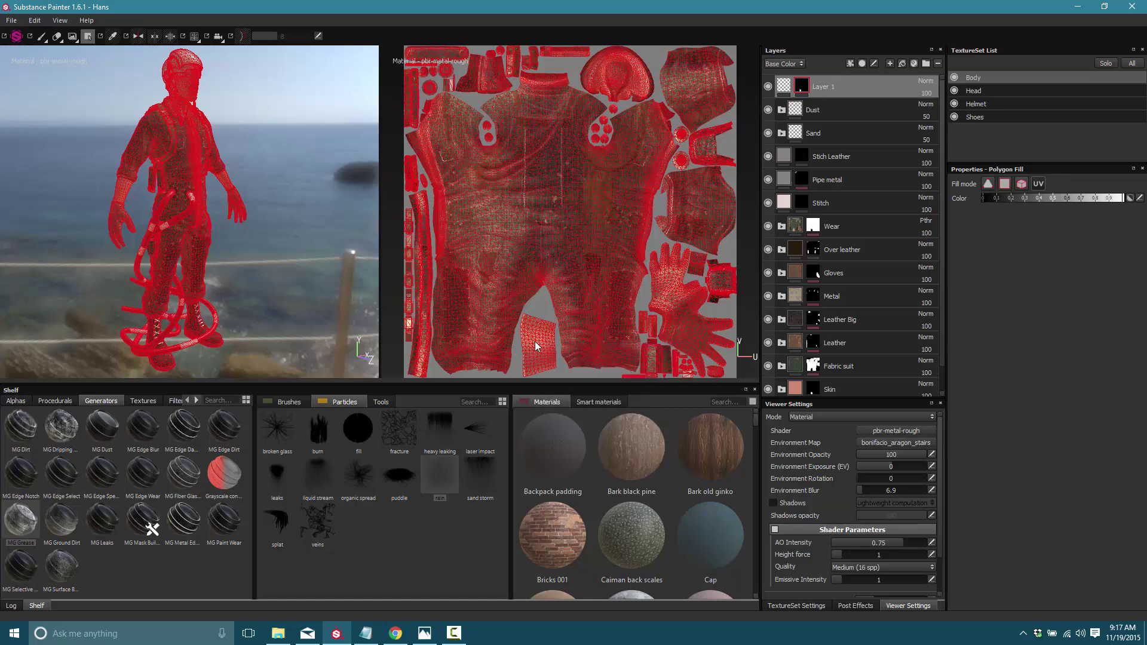
click(791, 86)
click(138, 36)
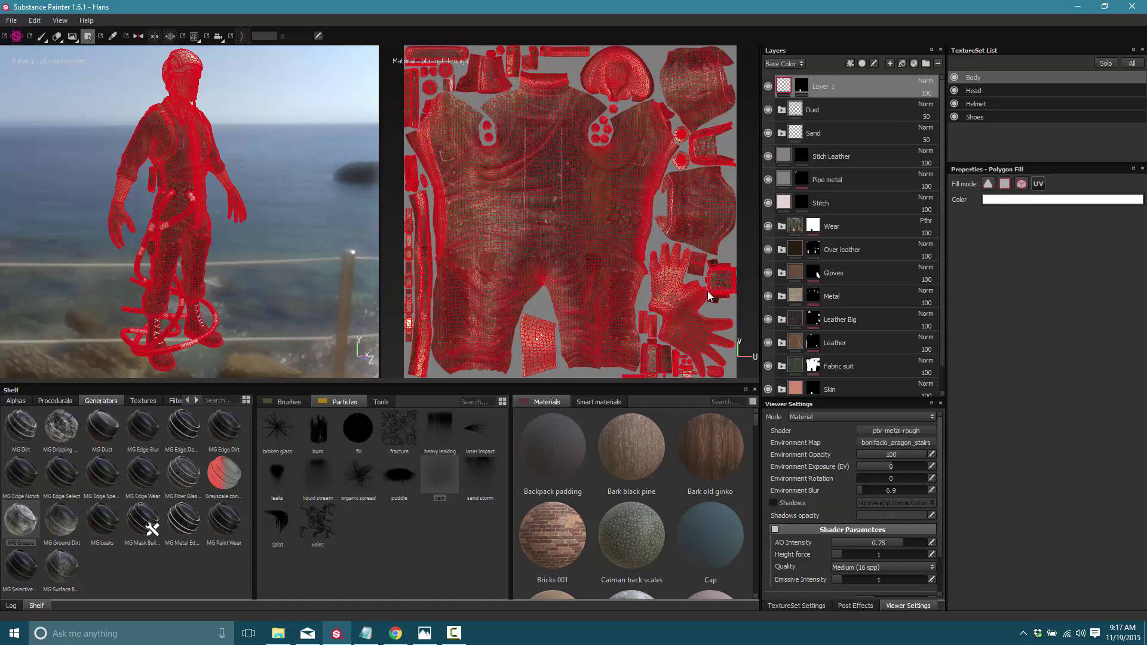
click(549, 342)
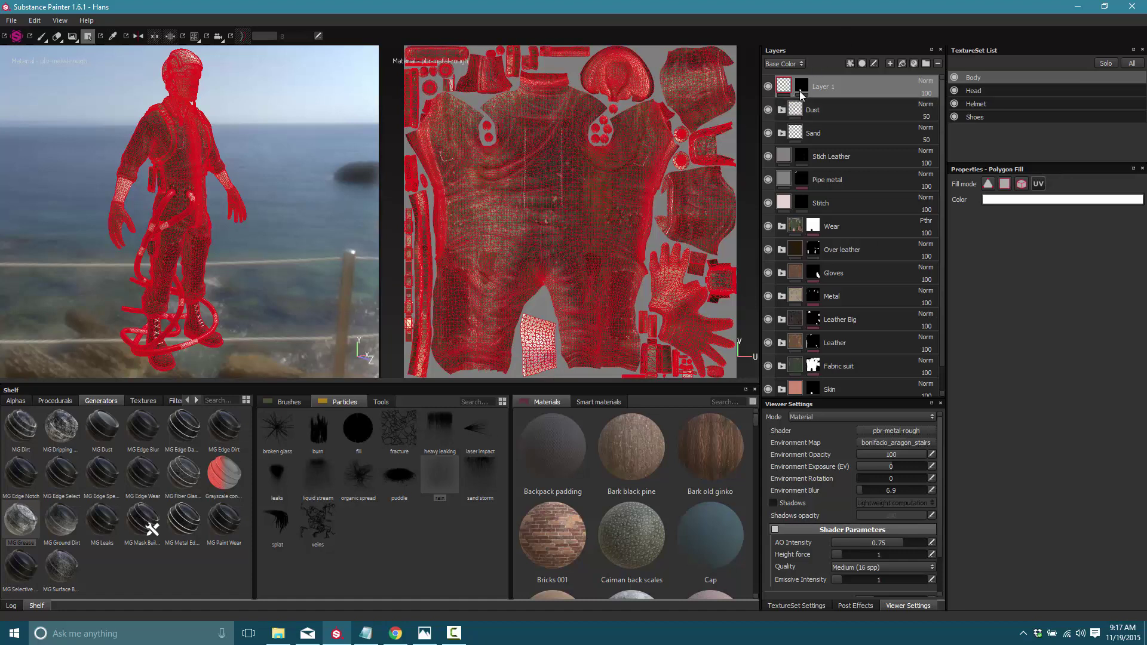
Step: Add a Paint effect under Layer 1 and switch to the Paint brush
mouse_move(801, 93)
right_click(786, 80)
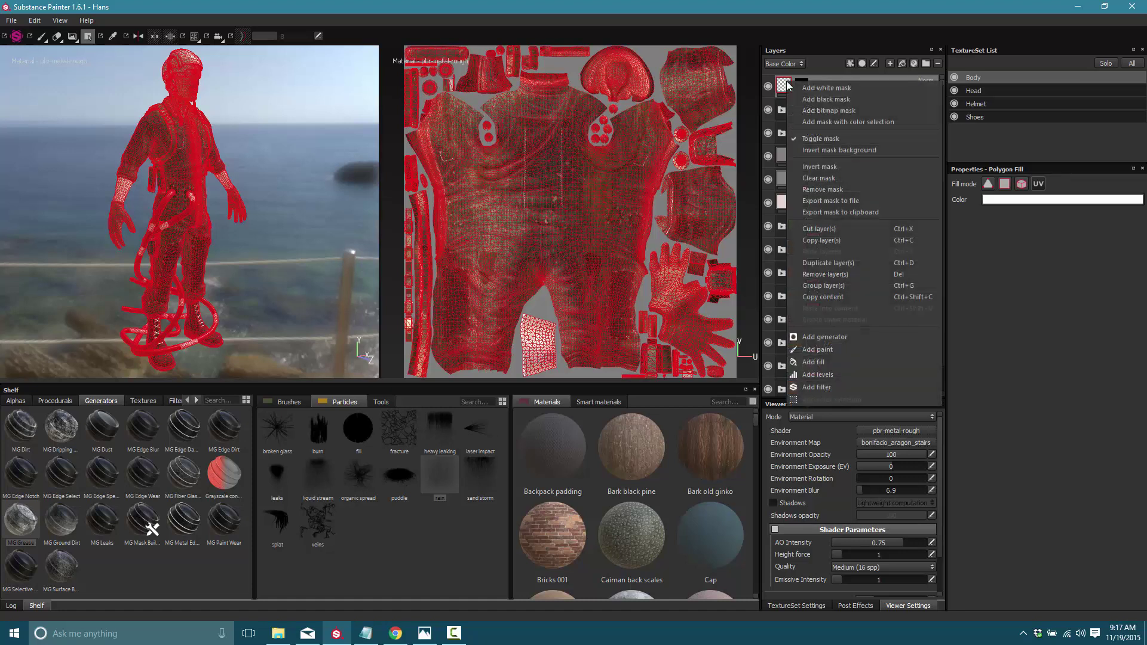
click(827, 349)
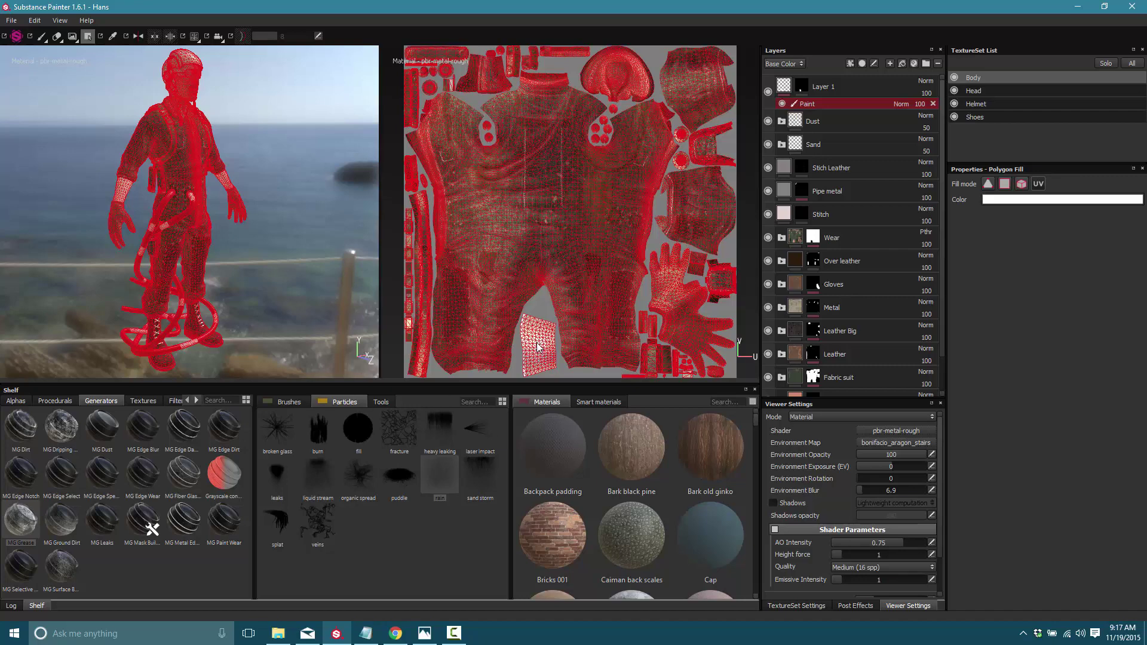
click(87, 37)
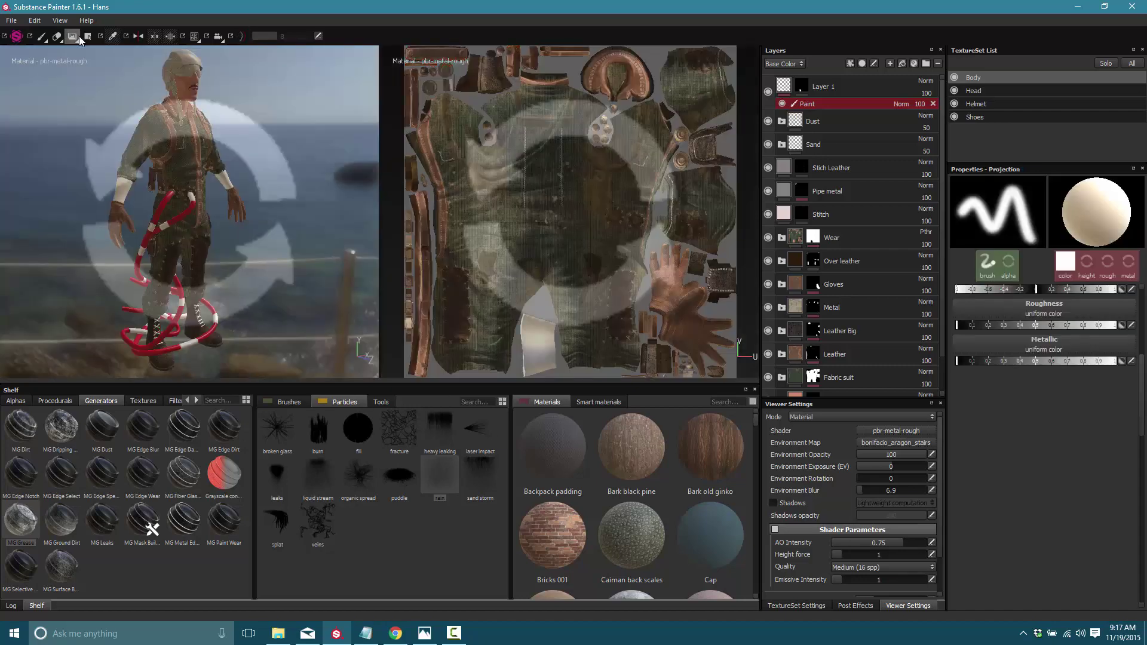
click(88, 38)
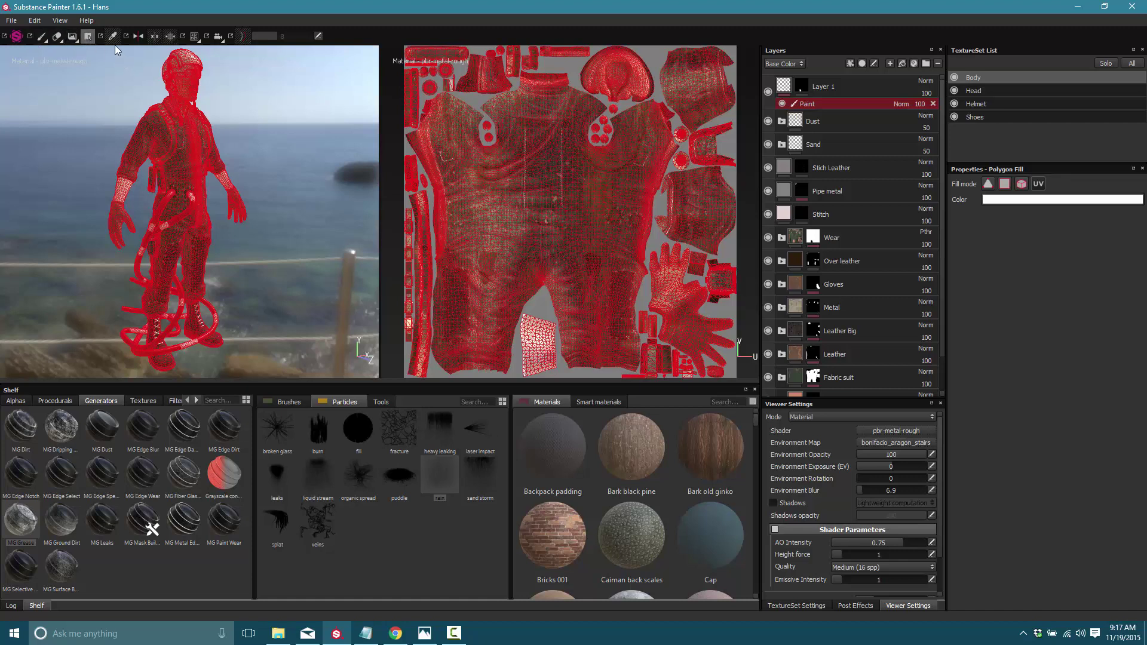
click(41, 36)
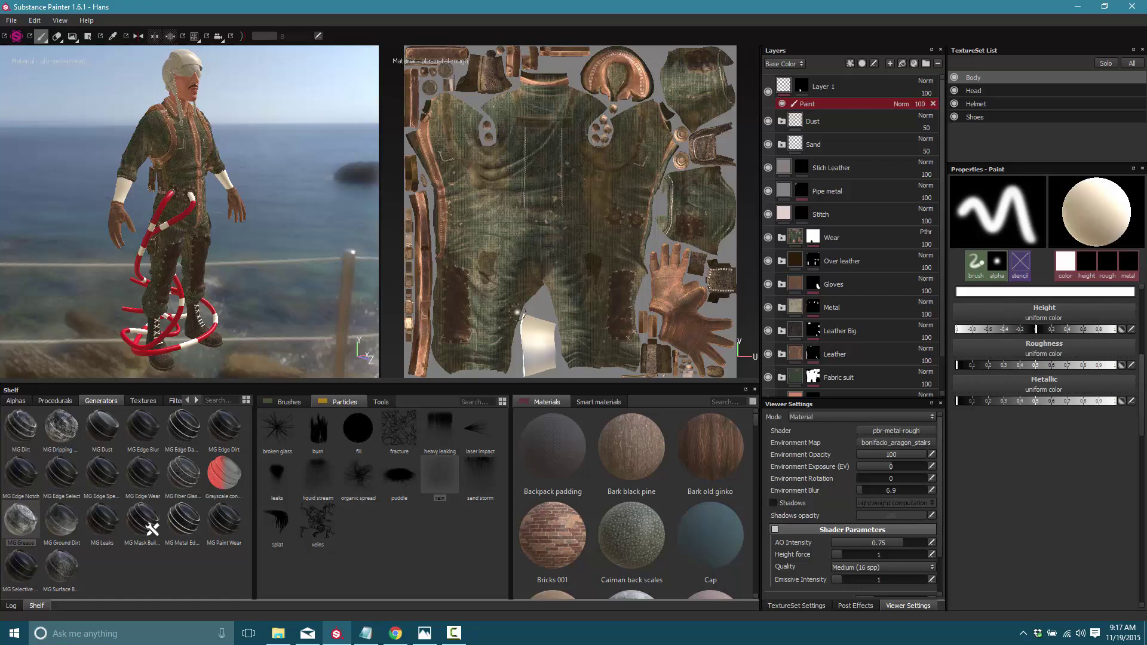
Step: Brush the Gold material over the left wrist band, then load Metal plate 011
scroll(583, 438, down, 10)
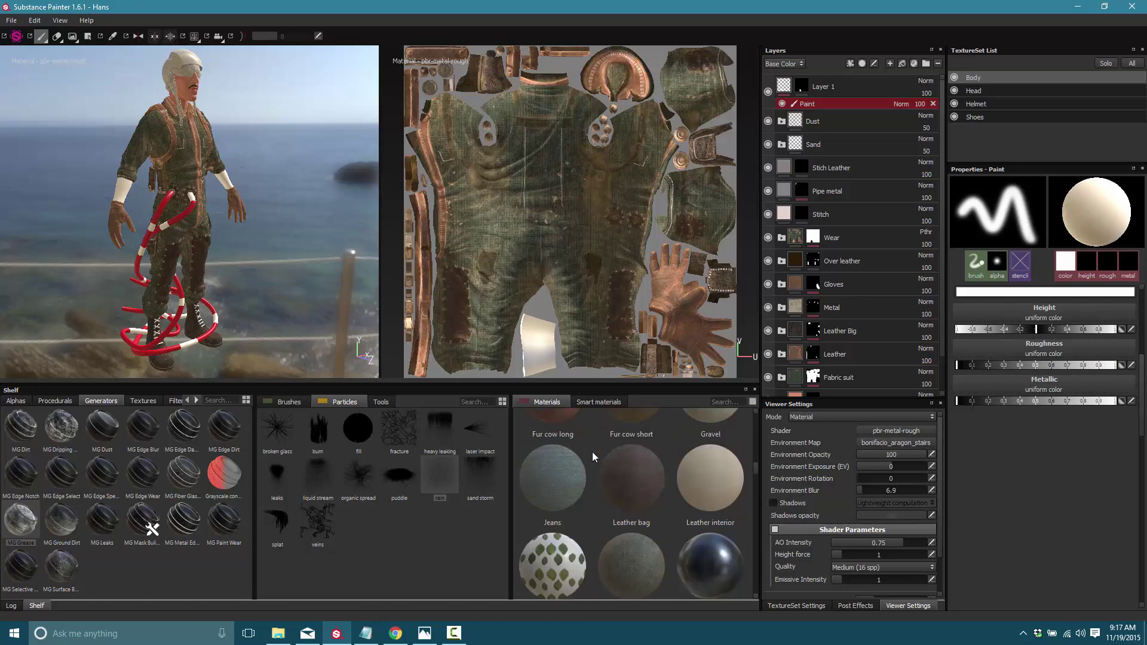
scroll(592, 450, down, 5)
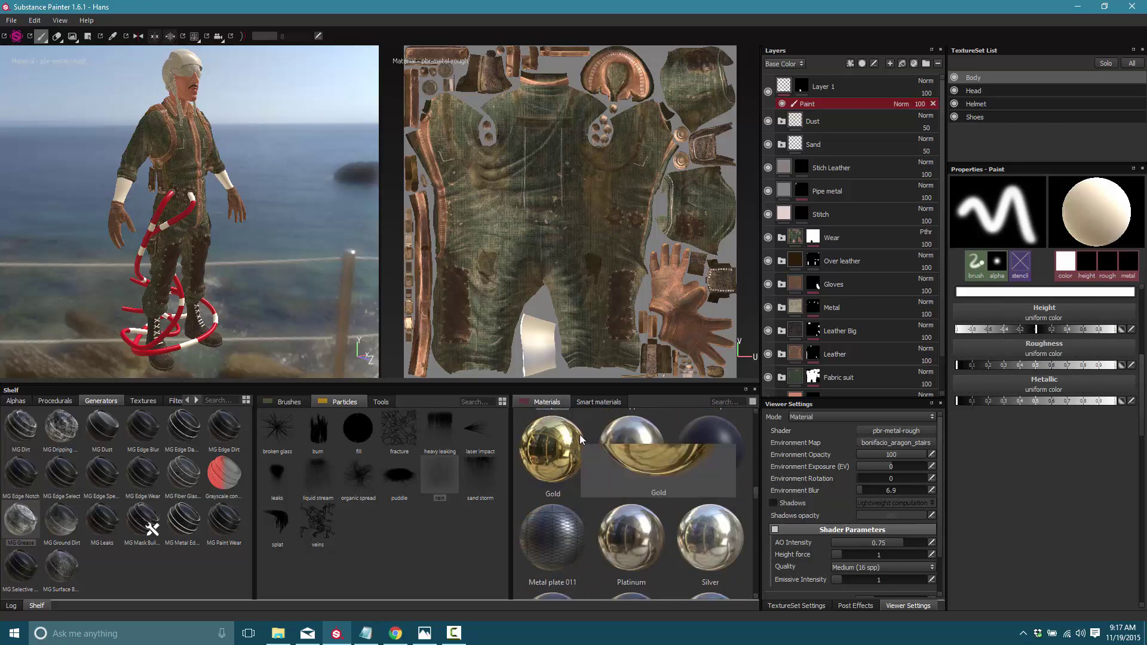
click(565, 445)
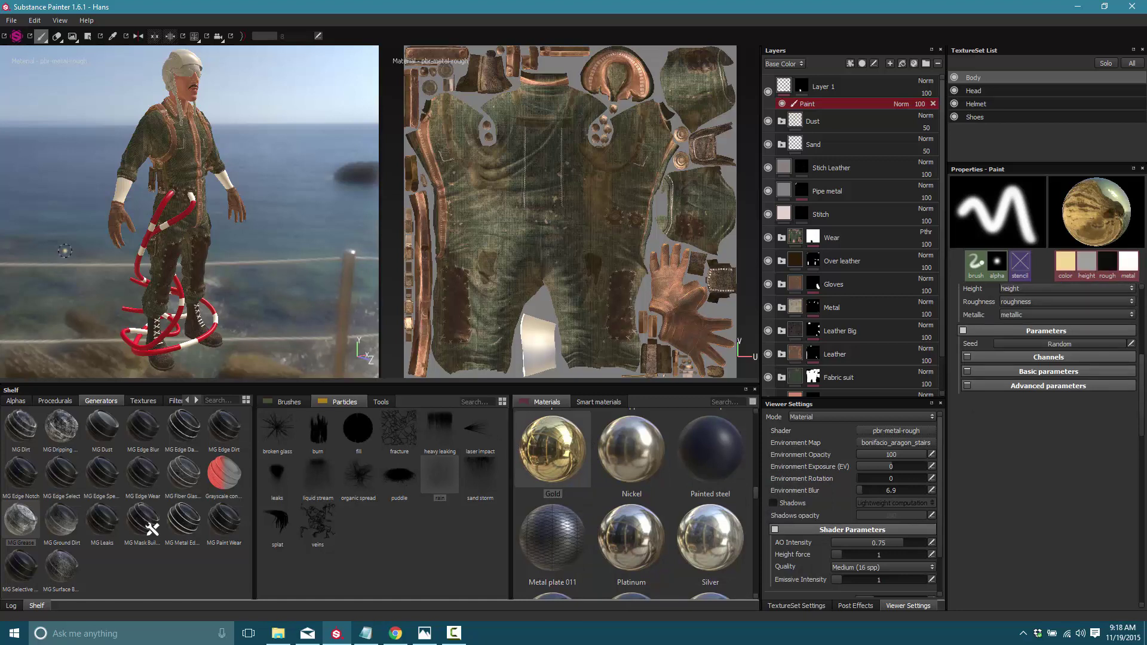
scroll(122, 193, up, 5)
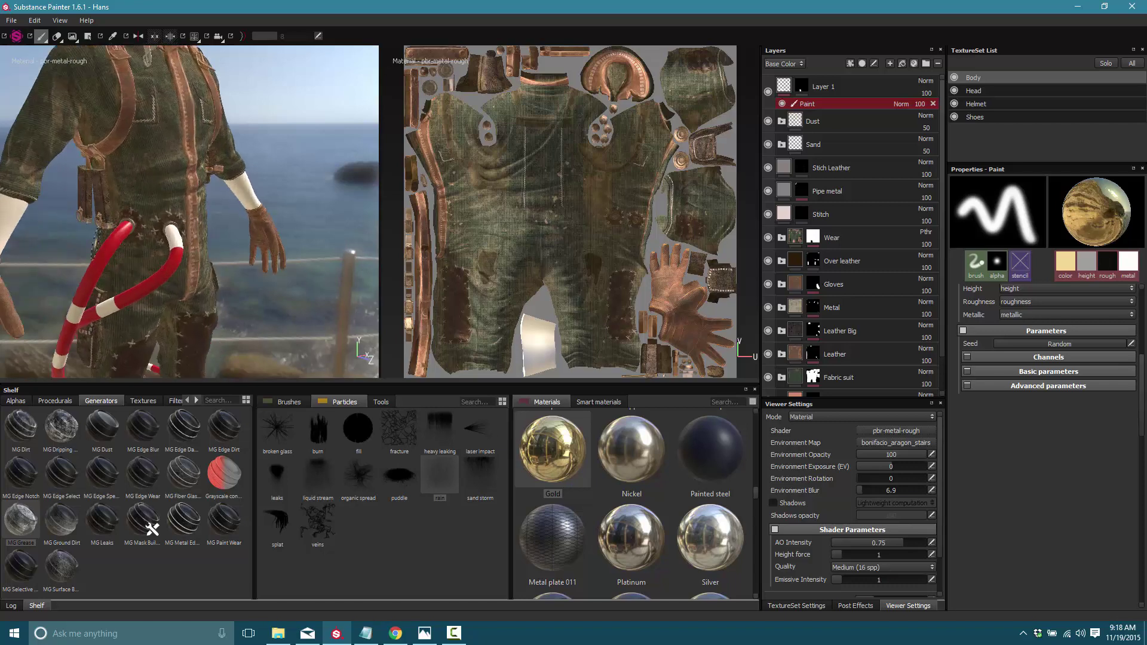
mouse_move(95, 241)
alt+mouse_down()
mouse_move(267, 191)
mouse_move(254, 179)
mouse_move(242, 206)
mouse_move(277, 206)
mouse_move(275, 173)
mouse_move(251, 174)
mouse_move(245, 216)
mouse_move(275, 219)
alt+mouse_up()
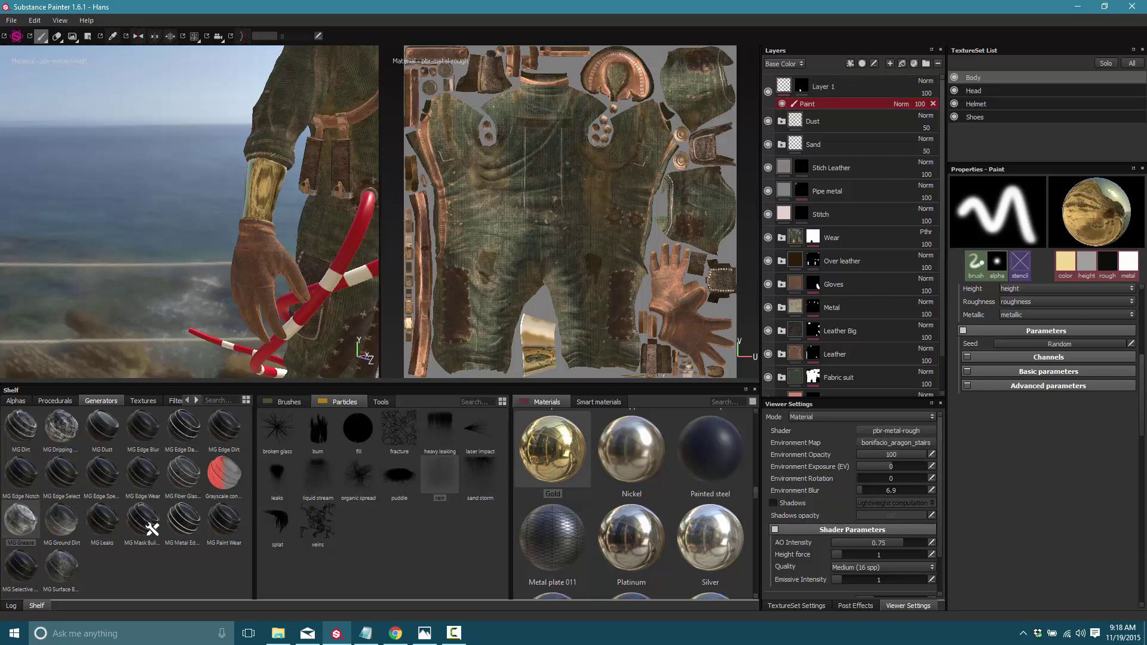
drag(531, 325, 549, 339)
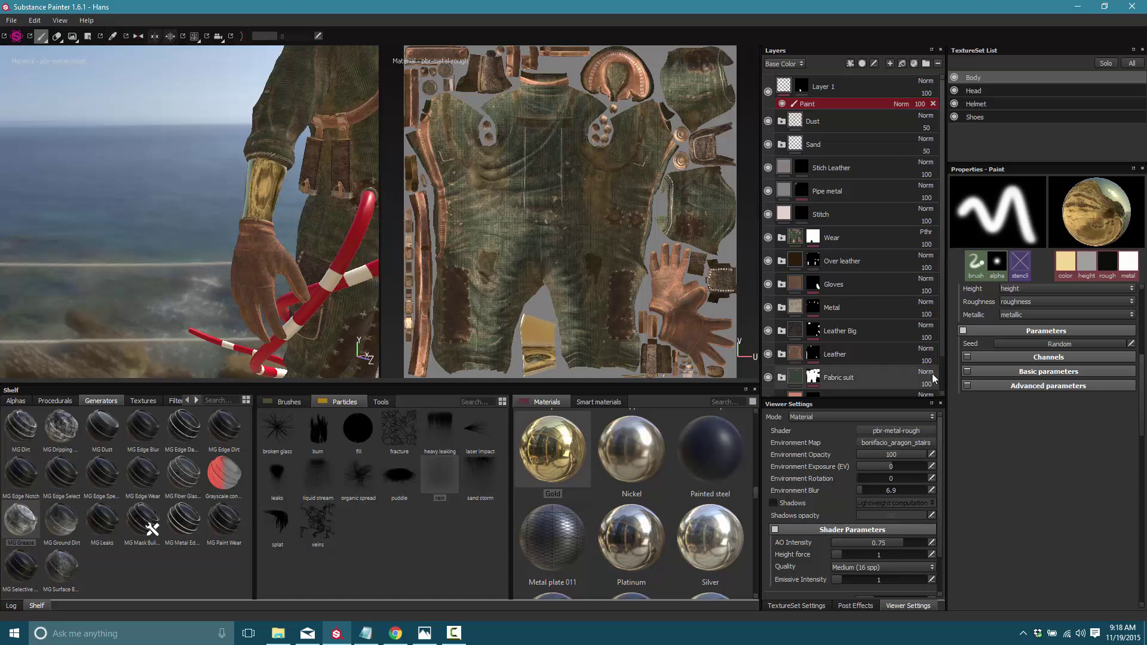
click(967, 385)
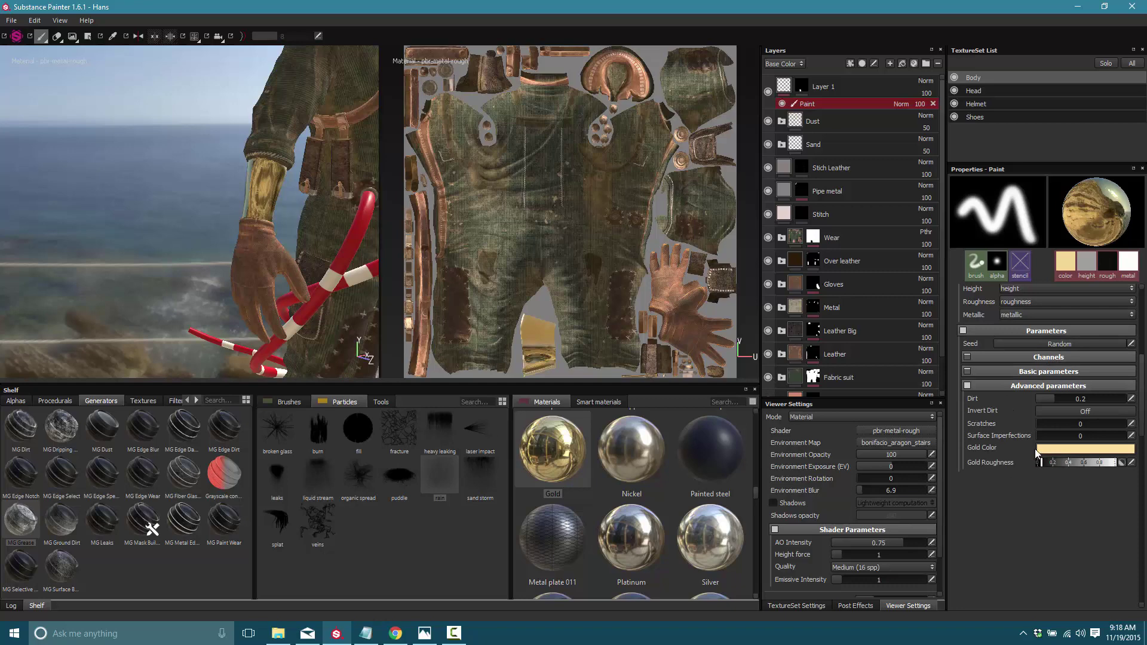
click(697, 547)
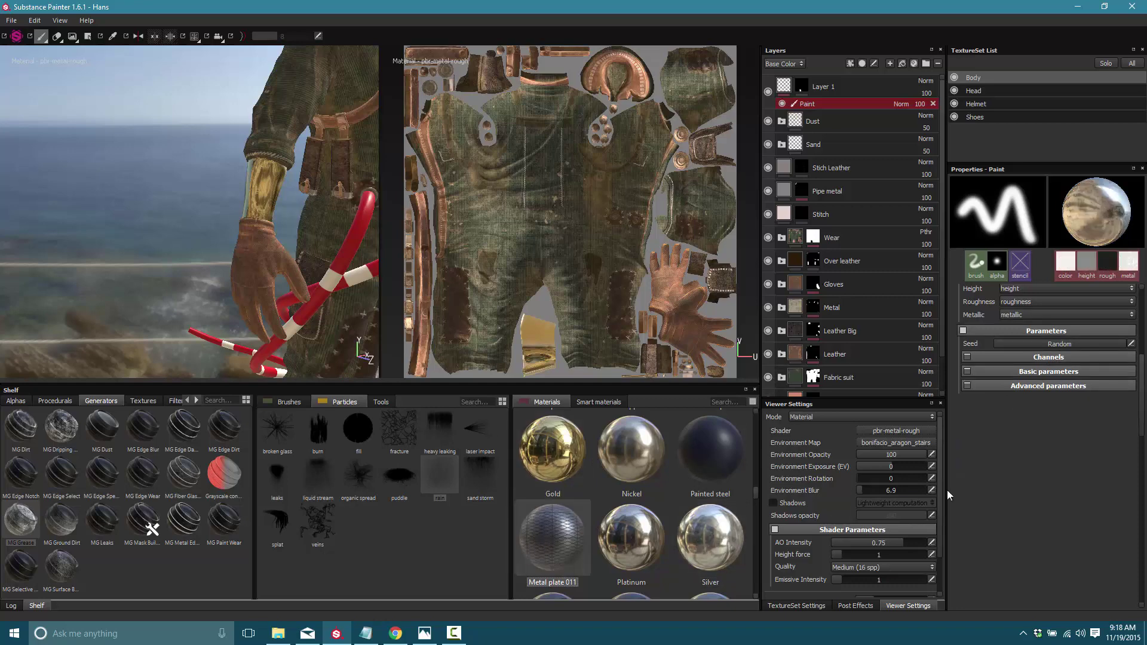
Step: Replace the brush's Metal plate 011 material with Bricks 001
click(970, 385)
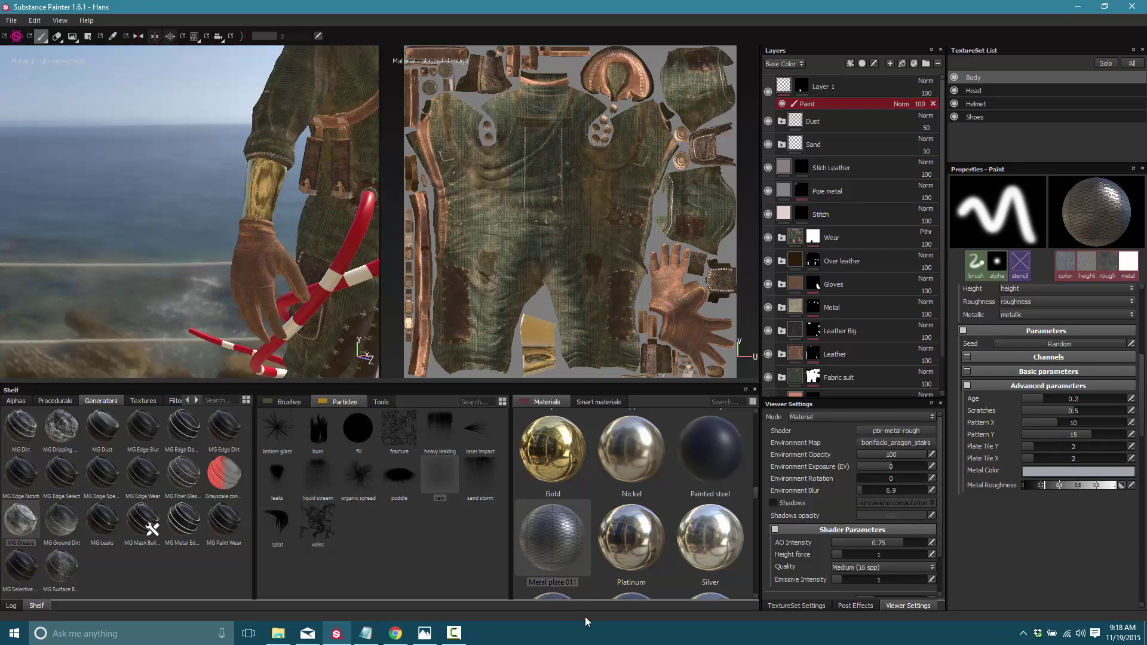
scroll(615, 494, up, 5)
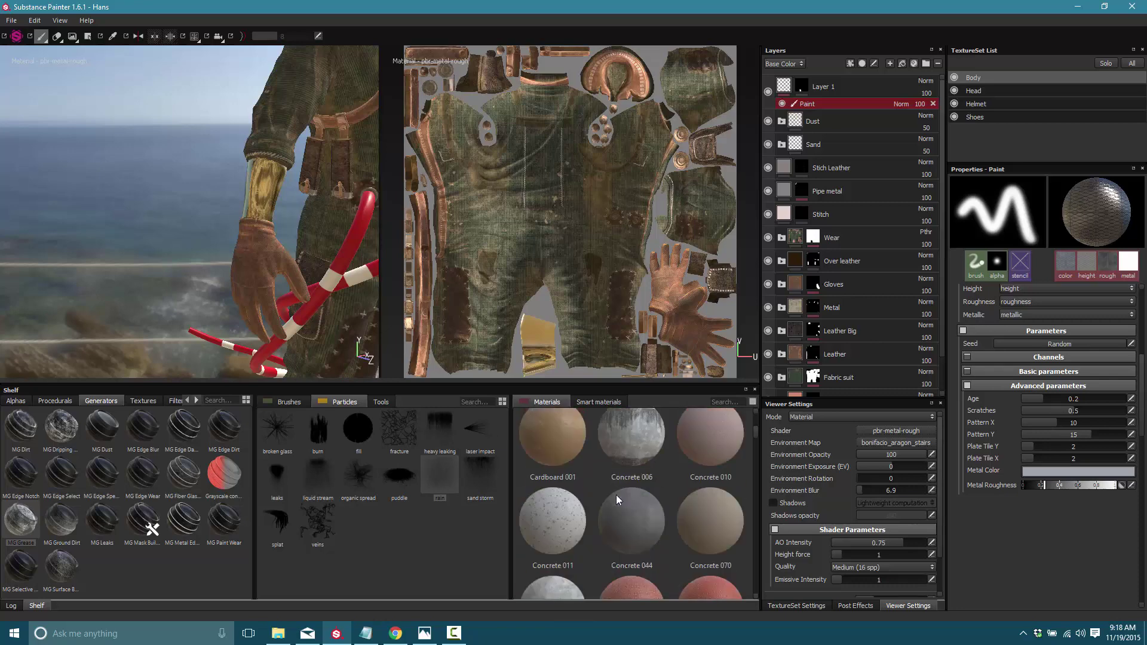
click(555, 531)
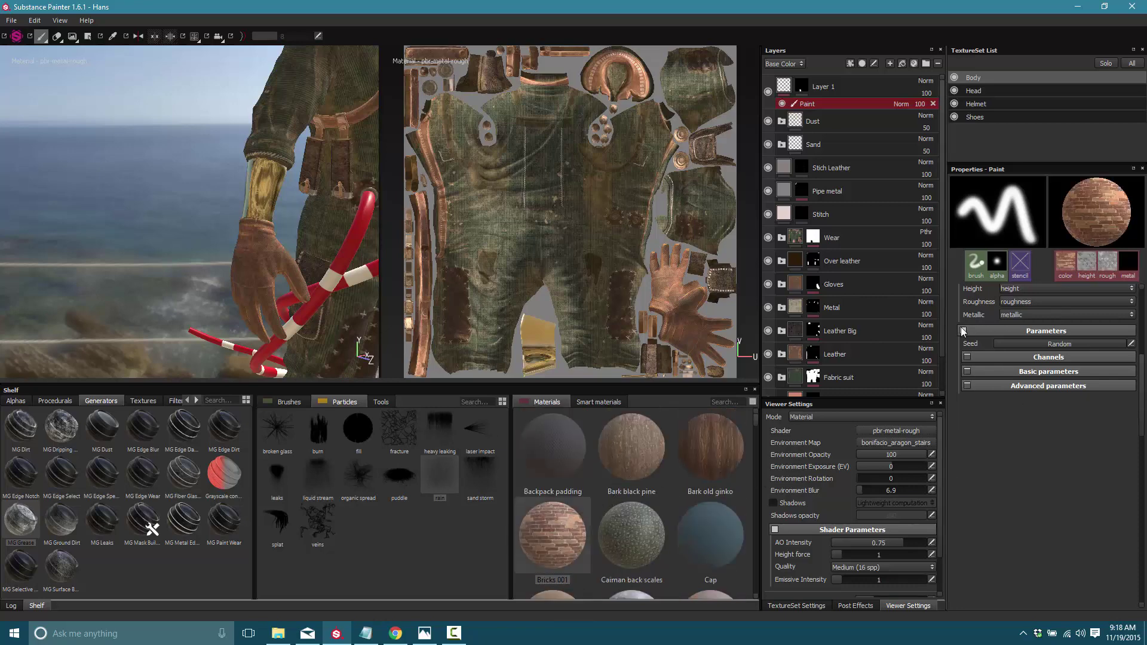
Step: Switch off the brush's base colour, roughness, metallic, ambient occlusion and height channel outputs
click(969, 357)
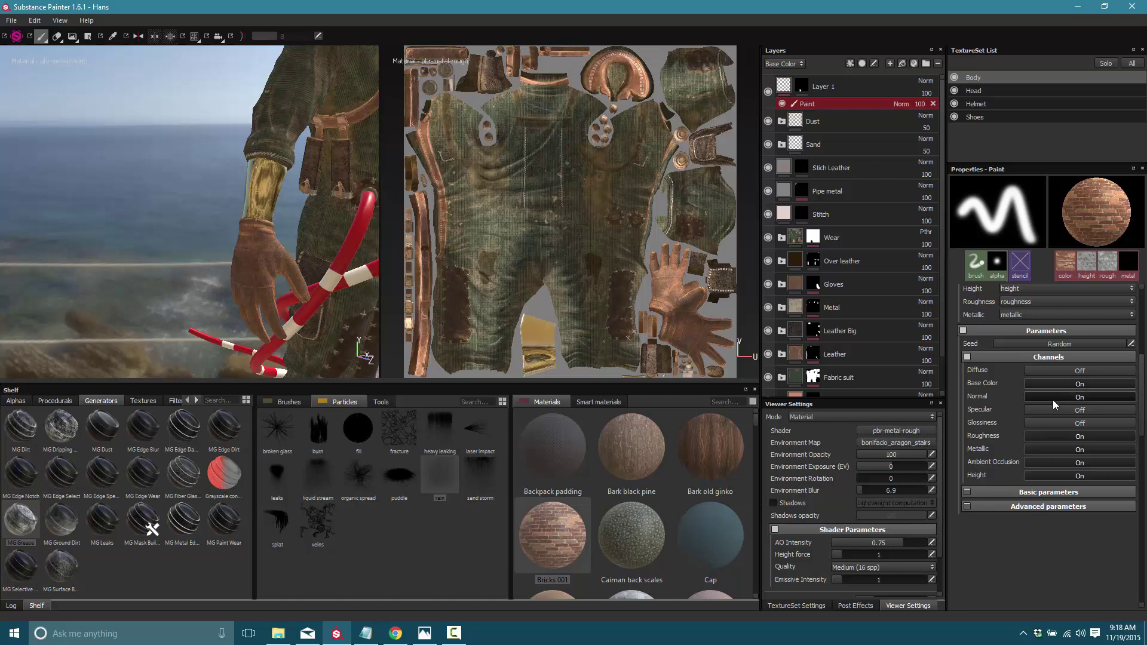
click(1087, 385)
click(1087, 436)
click(1081, 450)
click(1081, 463)
click(1080, 475)
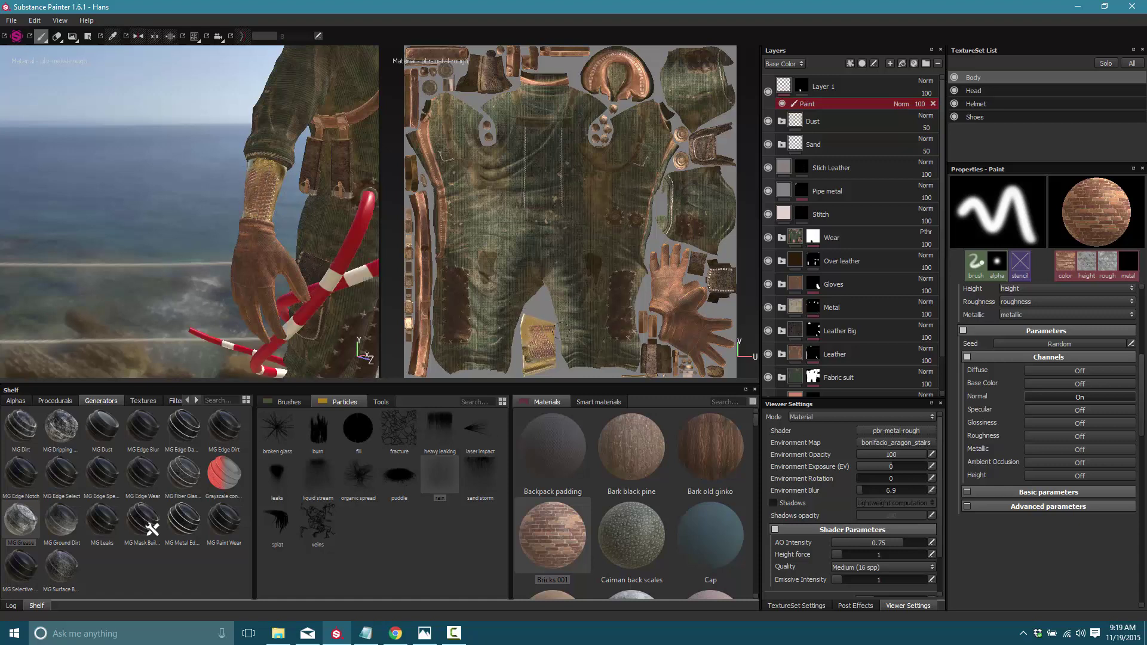
scroll(1027, 368, up, 3)
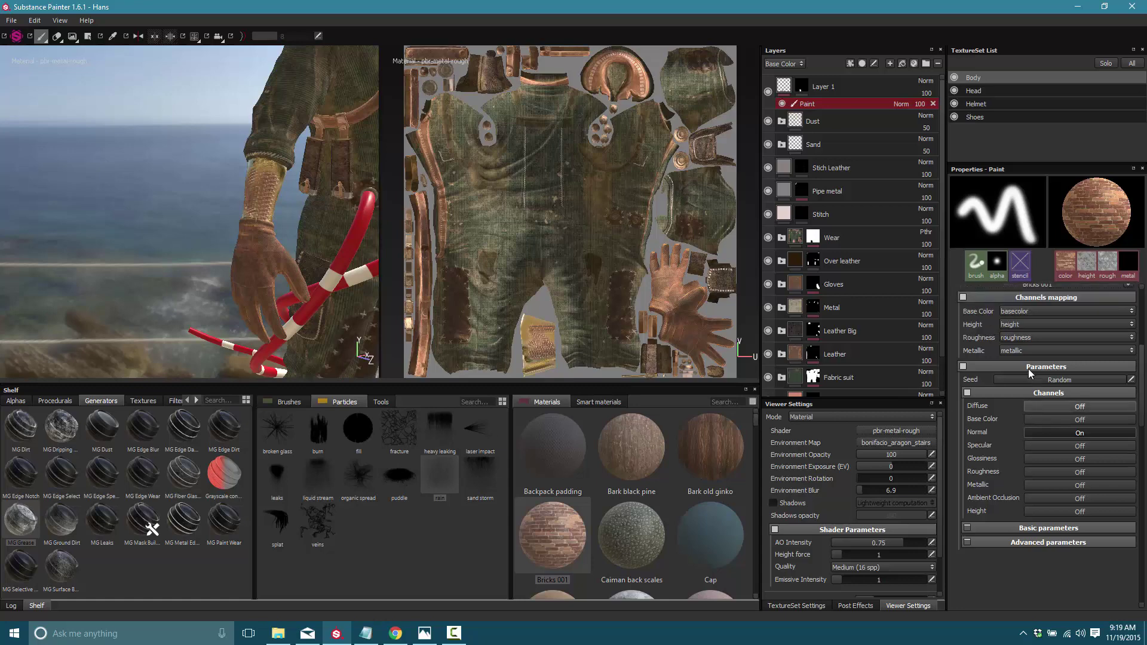
Step: Disable color, rough and metal on Bricks 001, then paint brick relief over the gold bracer
click(963, 334)
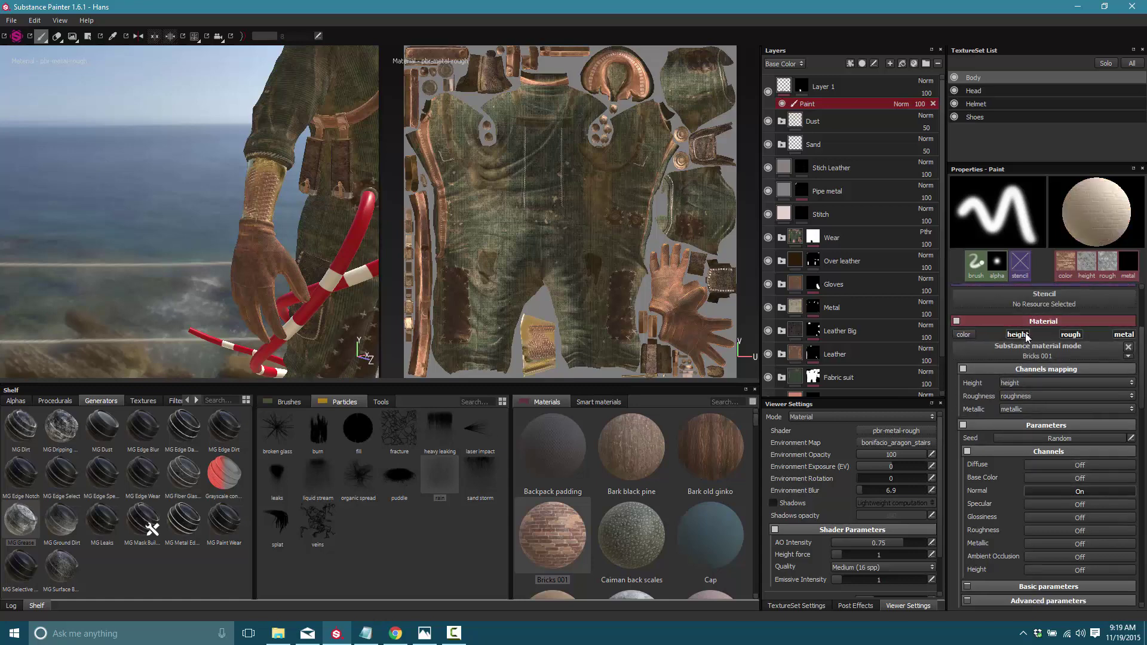
click(1069, 334)
click(1124, 334)
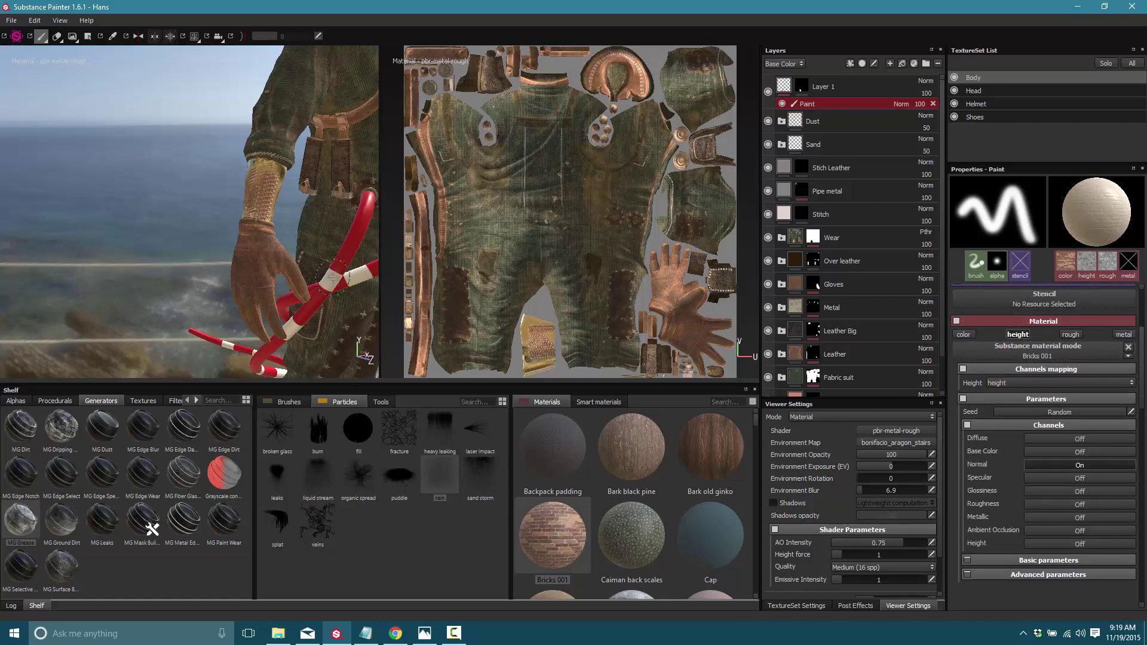
key(ctrl)
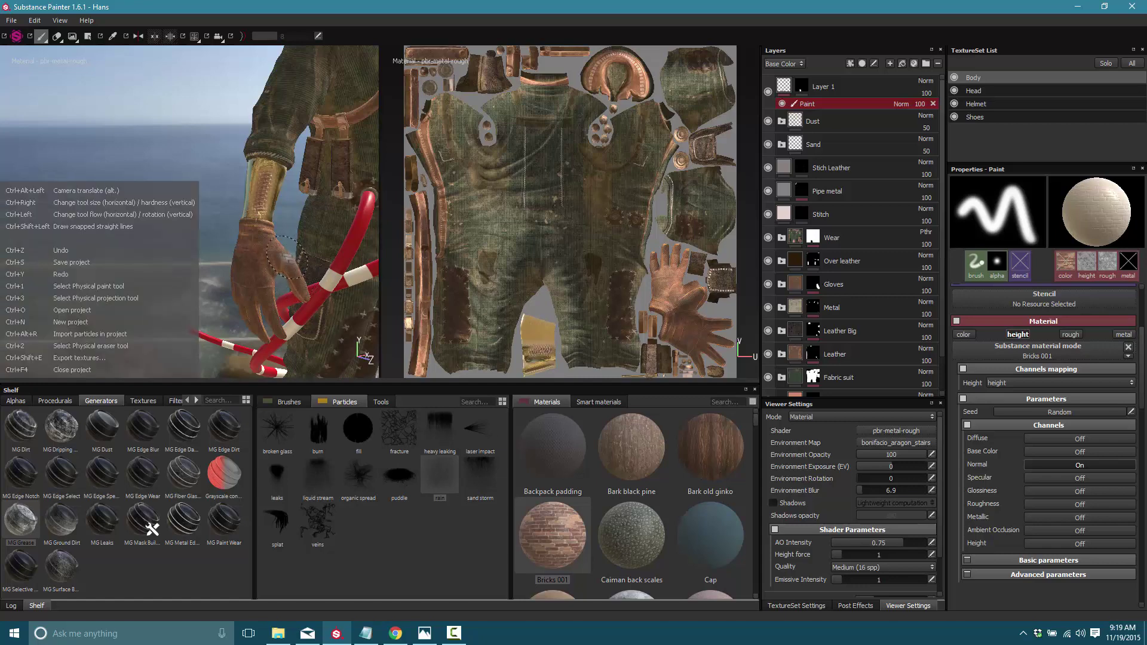
mouse_move(266, 194)
mouse_down()
mouse_move(281, 188)
mouse_move(266, 173)
mouse_move(256, 188)
mouse_up()
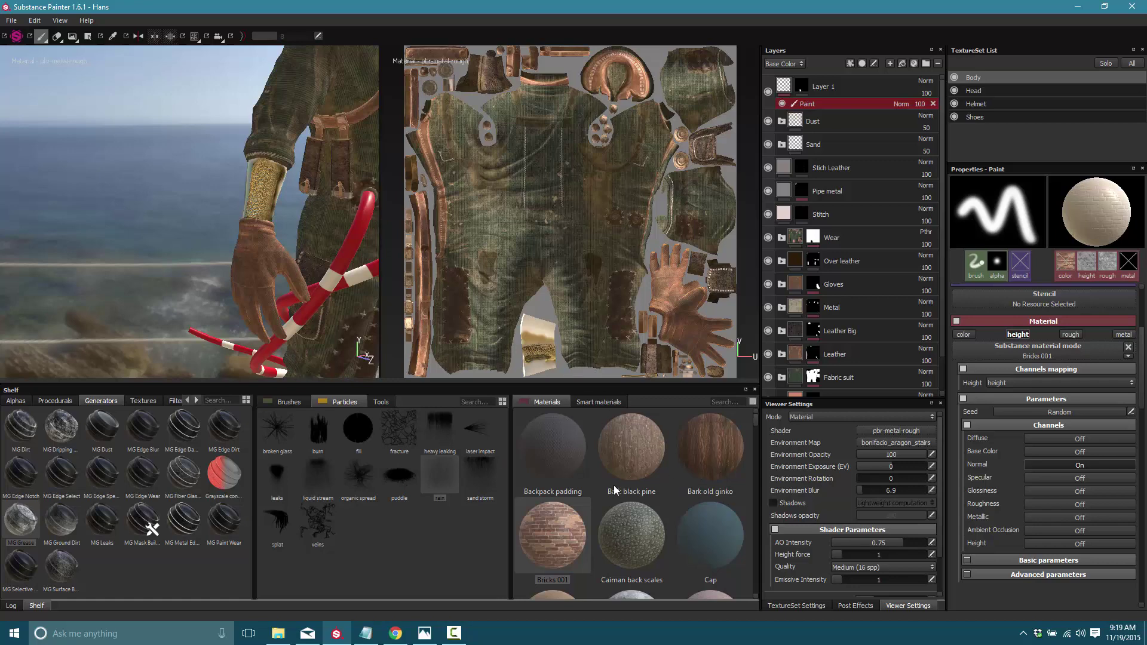
scroll(685, 478, down, 5)
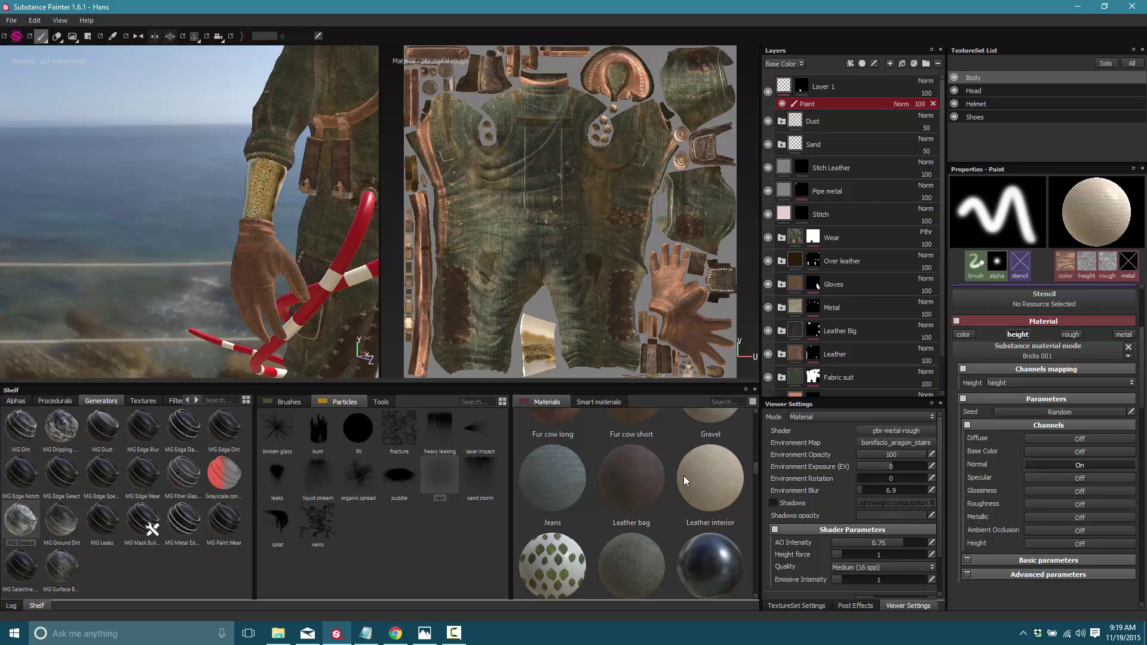
scroll(597, 469, up, 5)
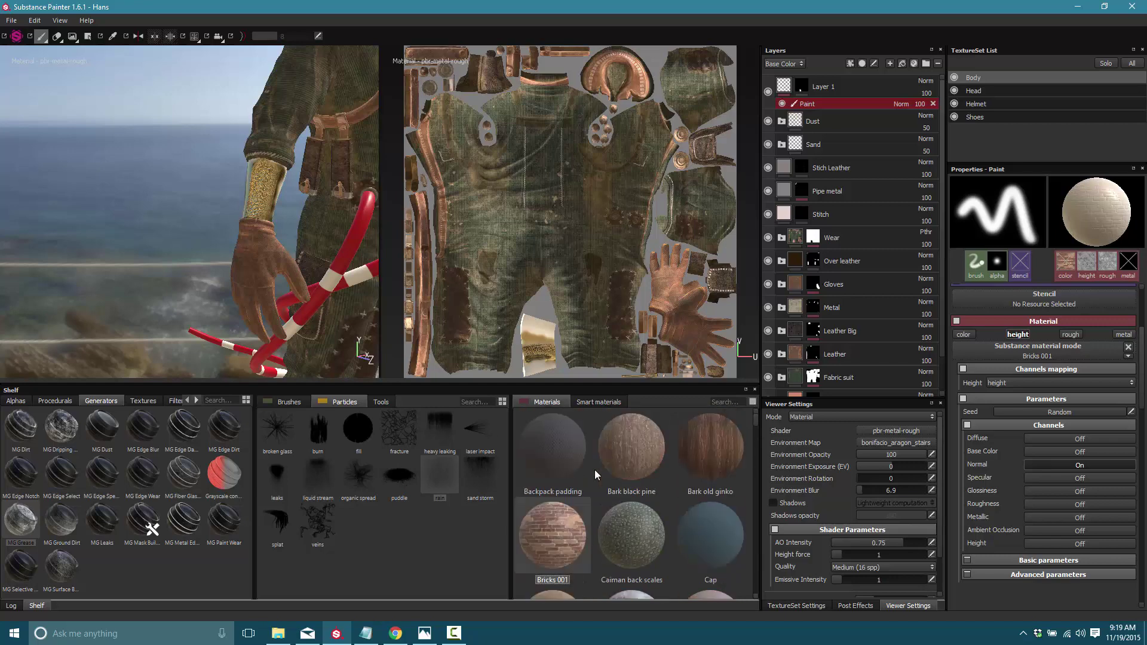
scroll(593, 470, down, 10)
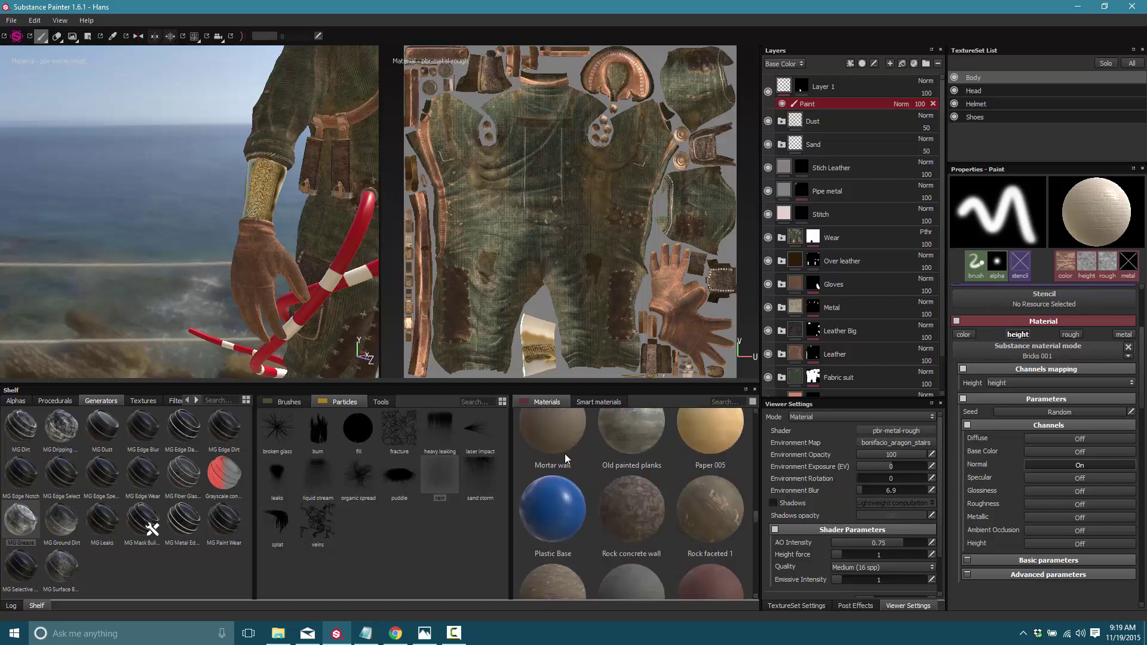
scroll(597, 472, up, 5)
Step: Select the red Car paint material and the burn particle brush, after trying liquid stream
click(557, 547)
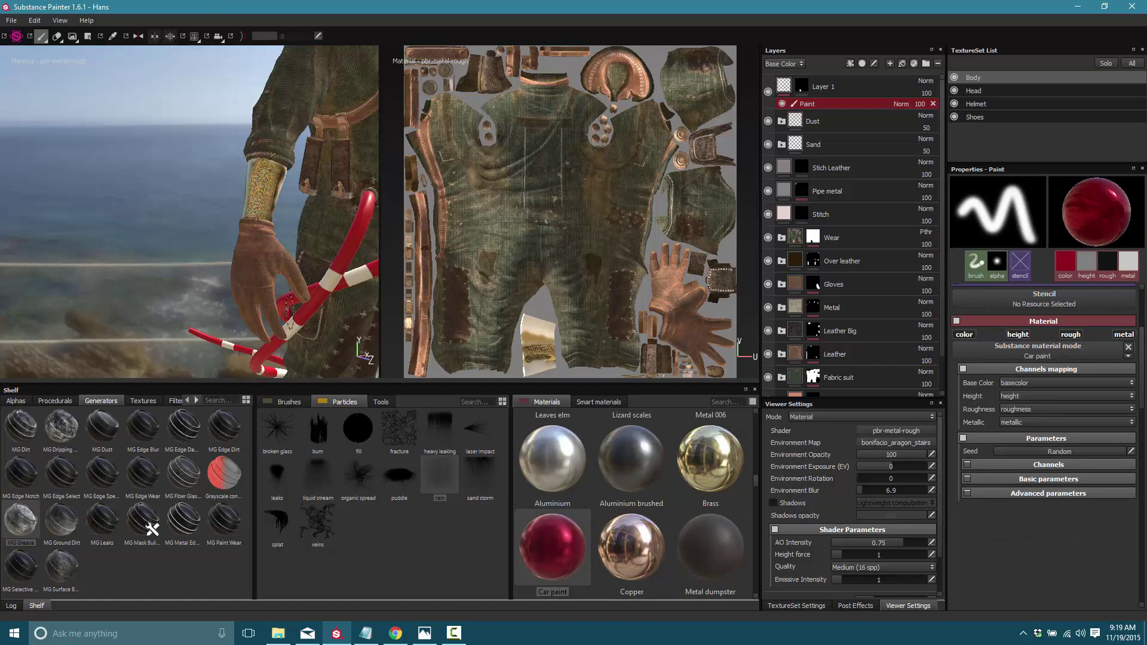
click(318, 476)
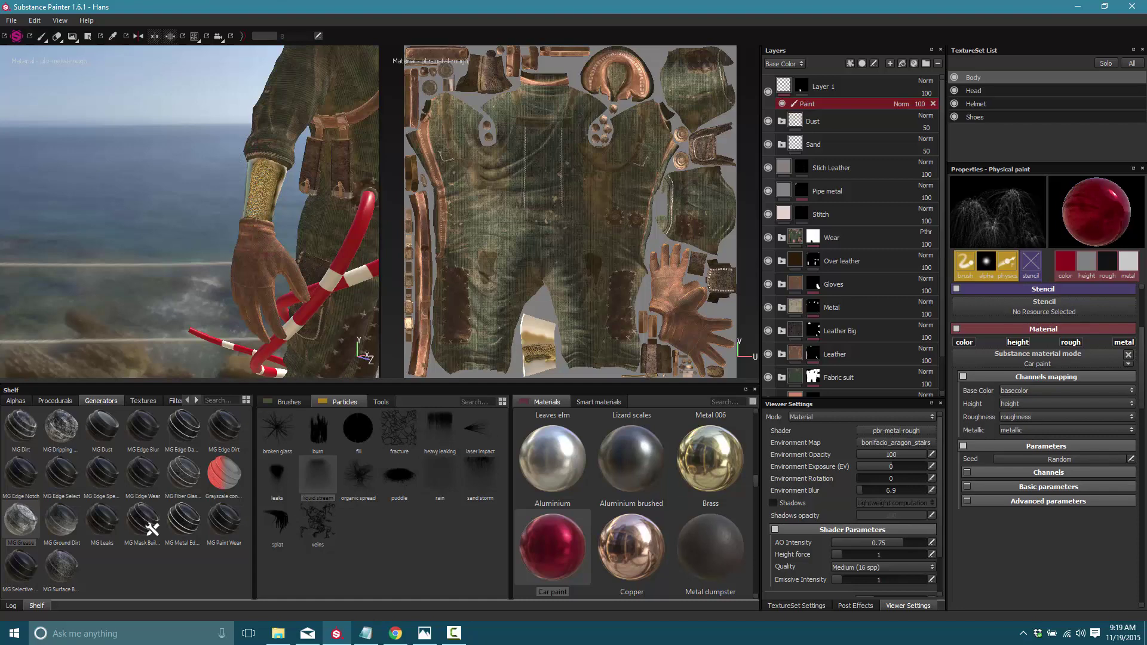
click(328, 424)
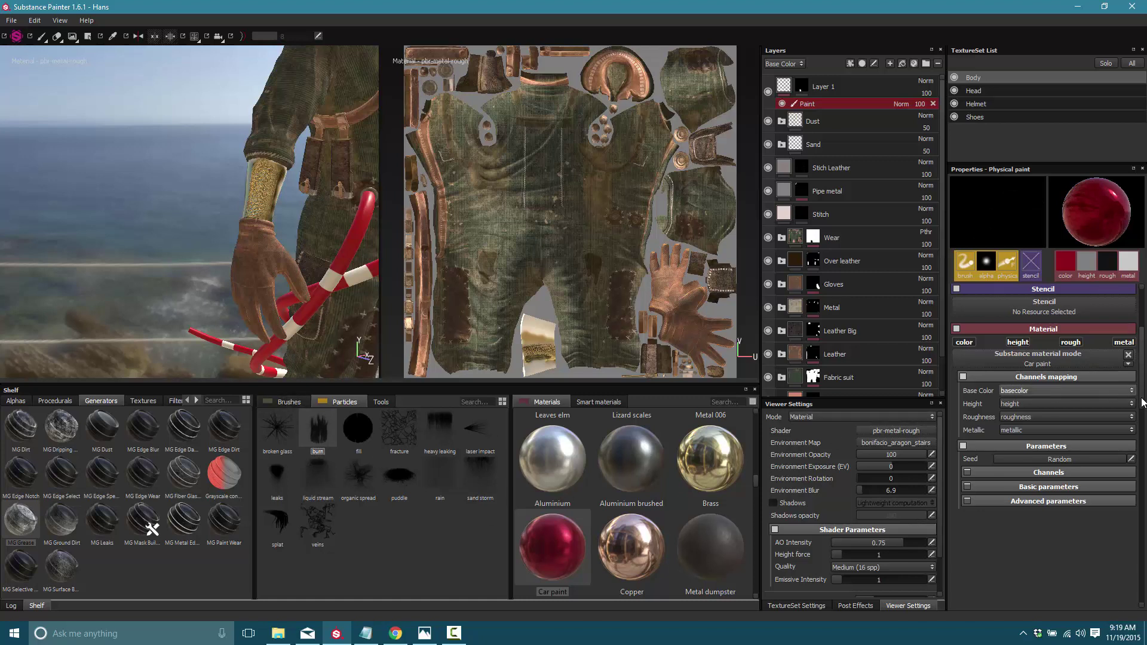
scroll(1053, 347, up, 4)
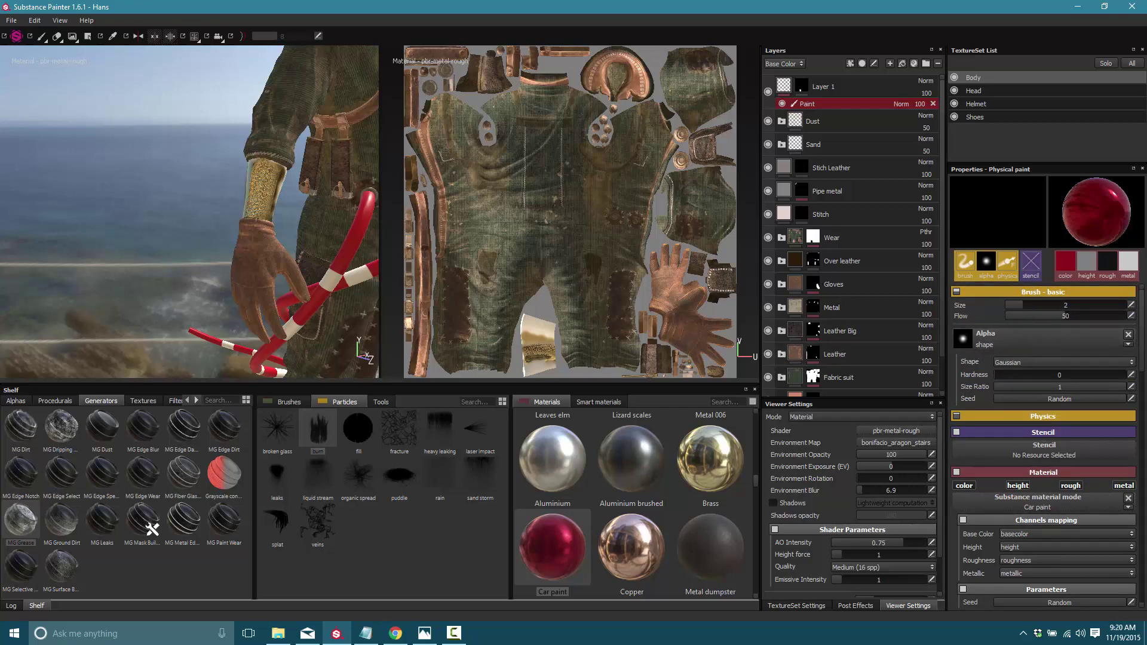
Step: Emit red Car paint burn streaks down the wrist, then test heavy leaking and laser impact on the arm
drag(268, 174, 266, 96)
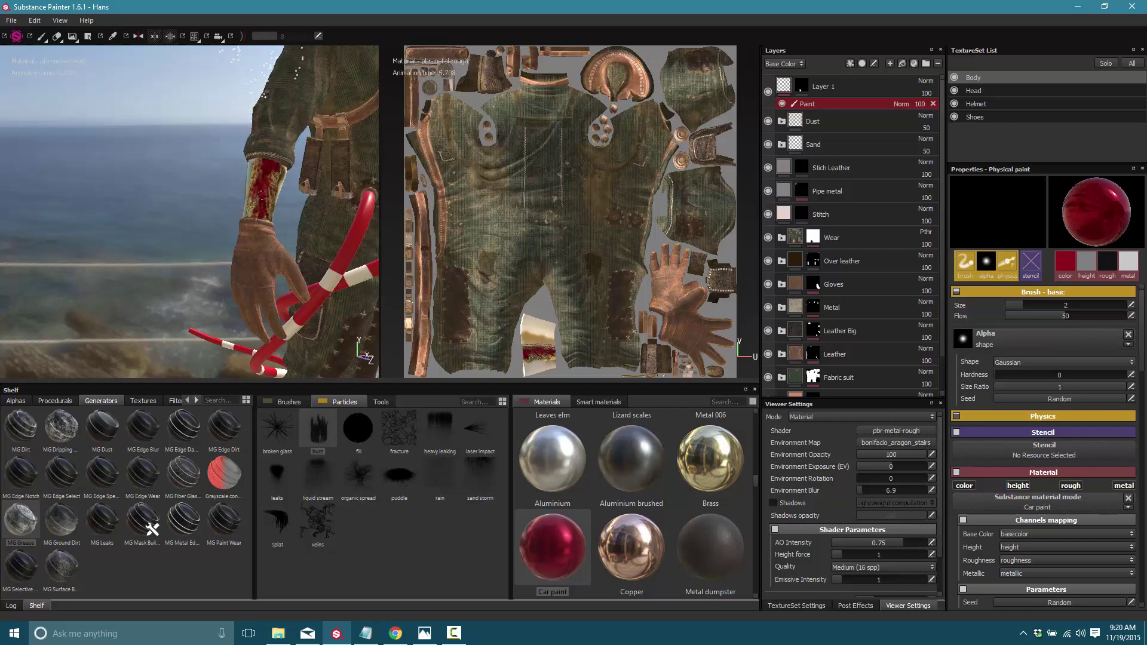
click(439, 428)
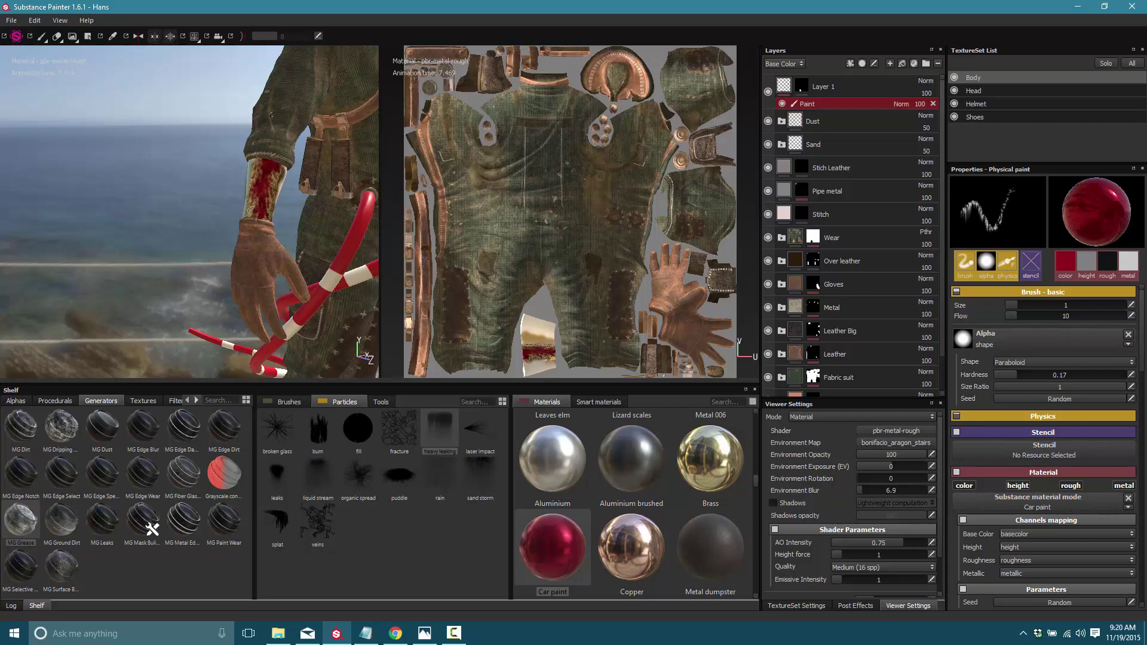
click(269, 110)
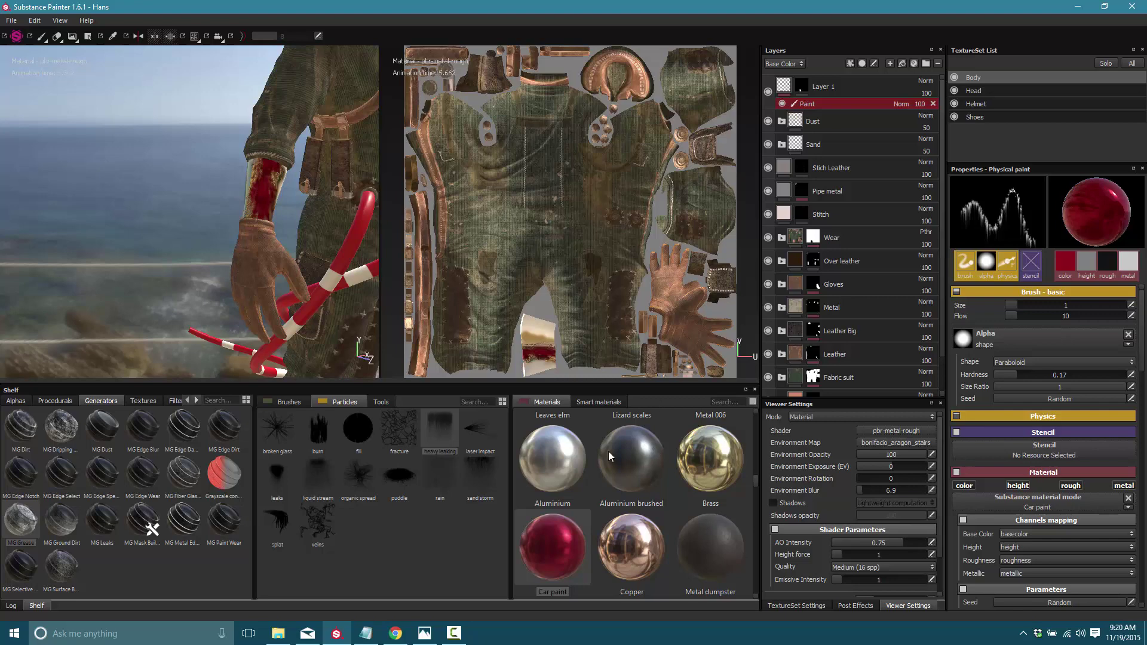
click(475, 434)
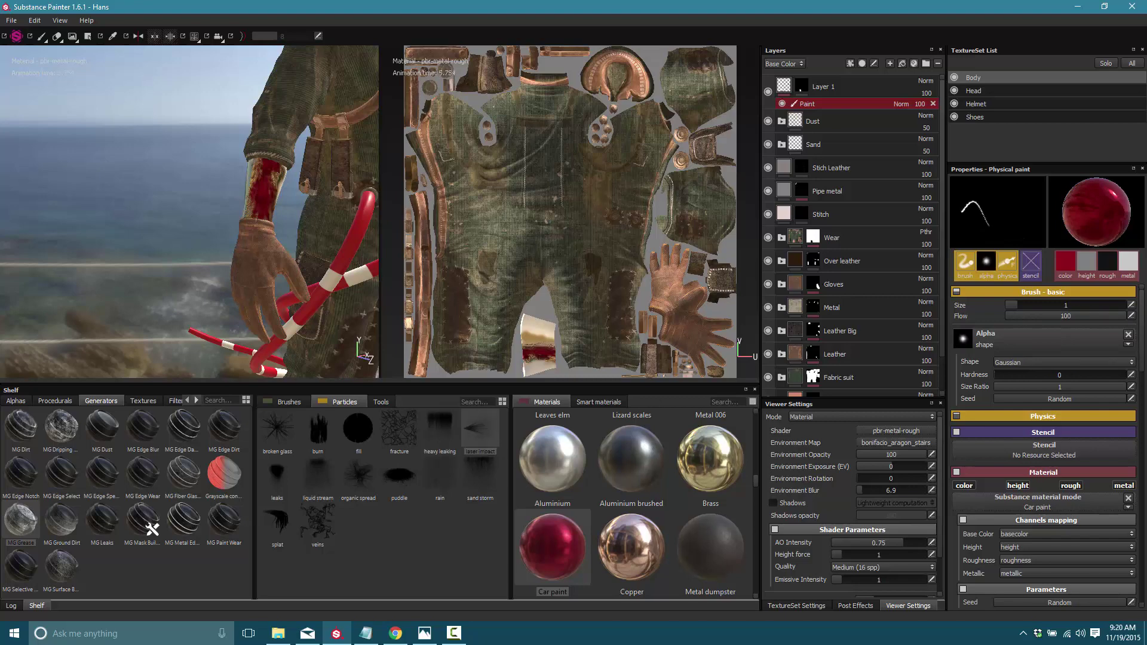
click(263, 199)
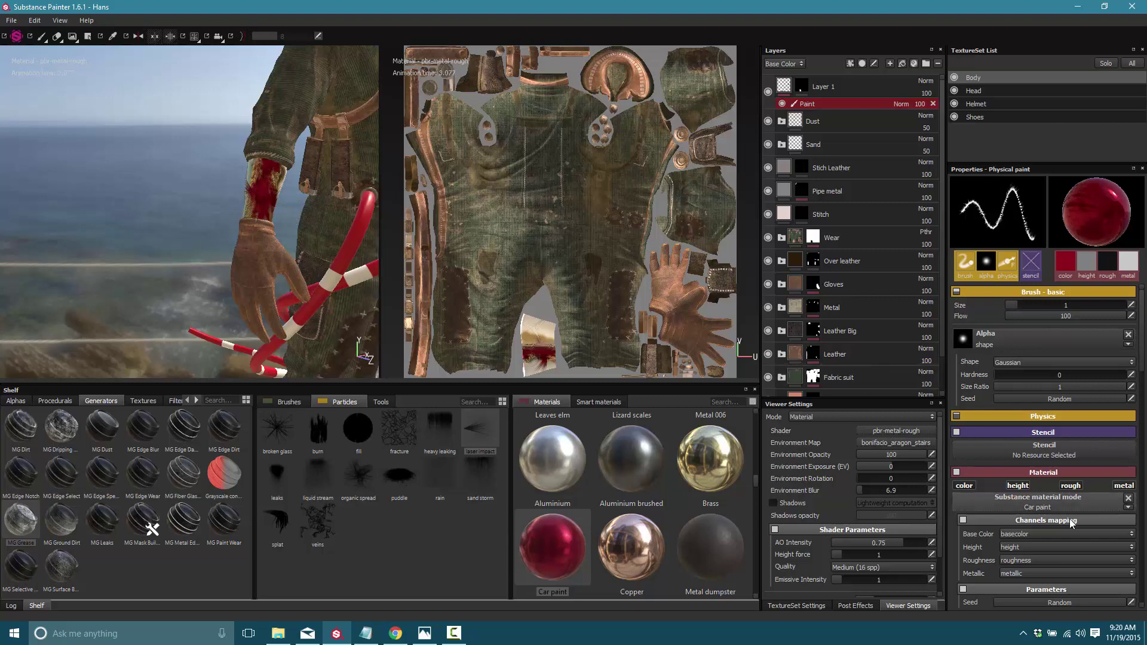
scroll(1069, 518, down, 3)
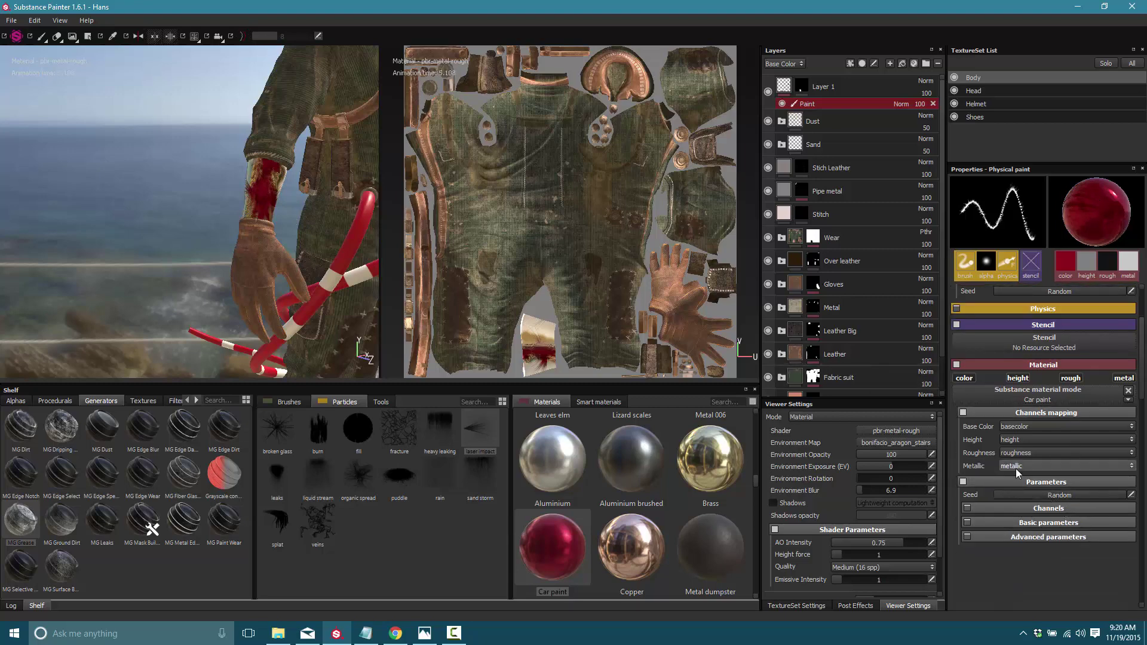
scroll(1058, 406, up, 3)
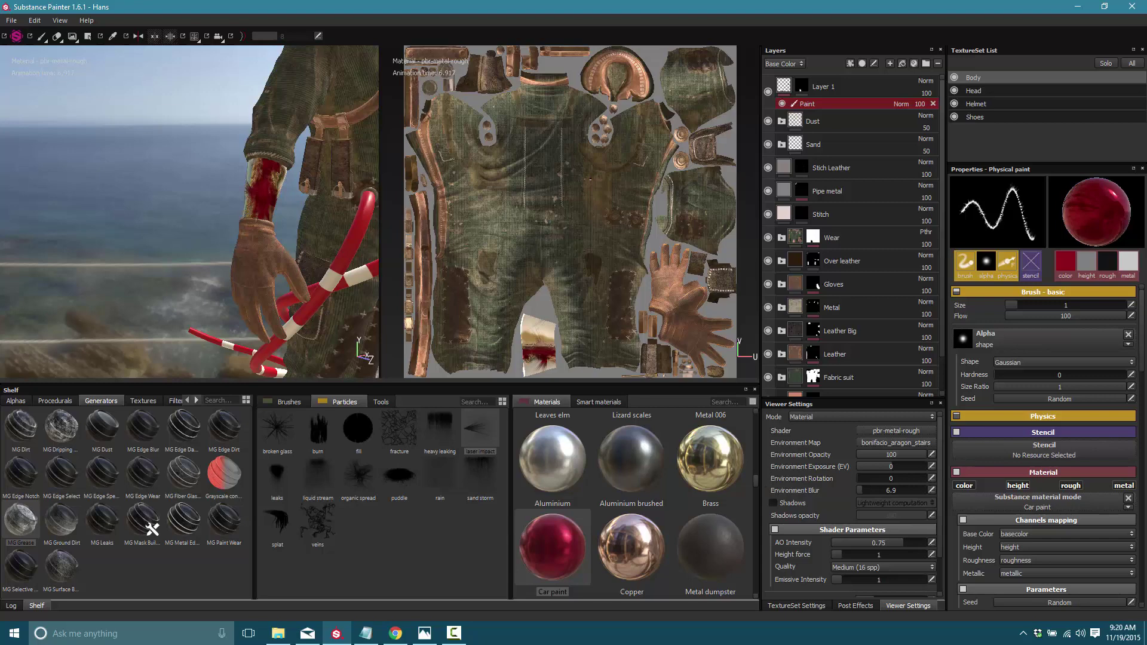
mouse_move(630, 415)
mouse_move(188, 471)
Step: Browse the Alphas shelf, then scroll the shelf tabs and show the Filters collection
click(21, 401)
click(24, 404)
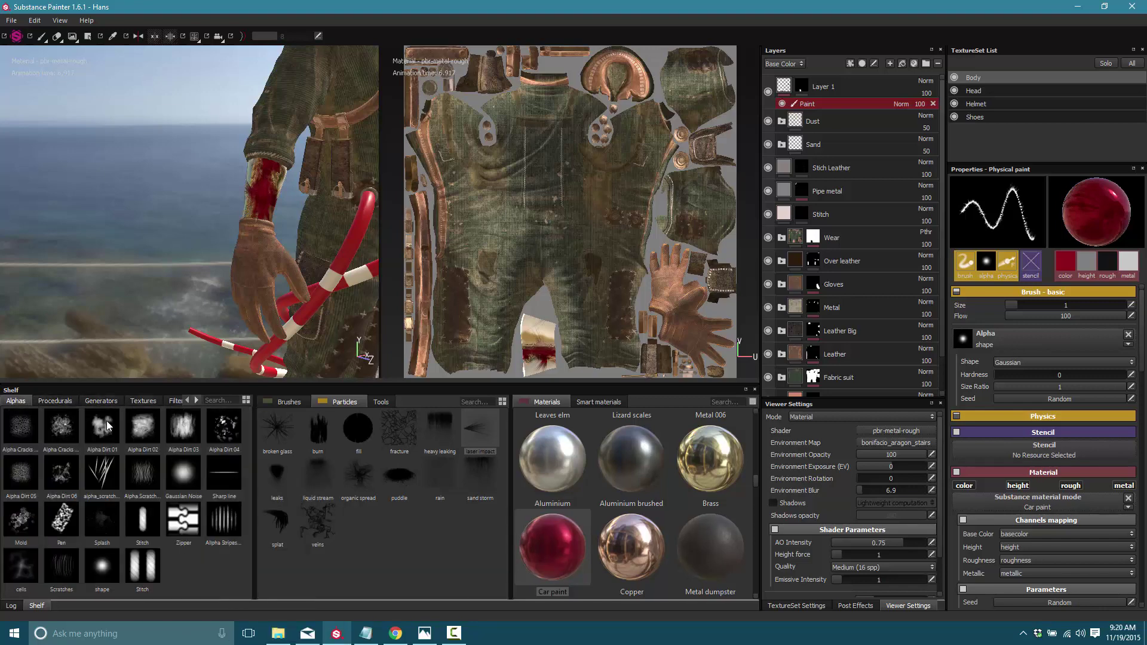
click(197, 402)
click(197, 402)
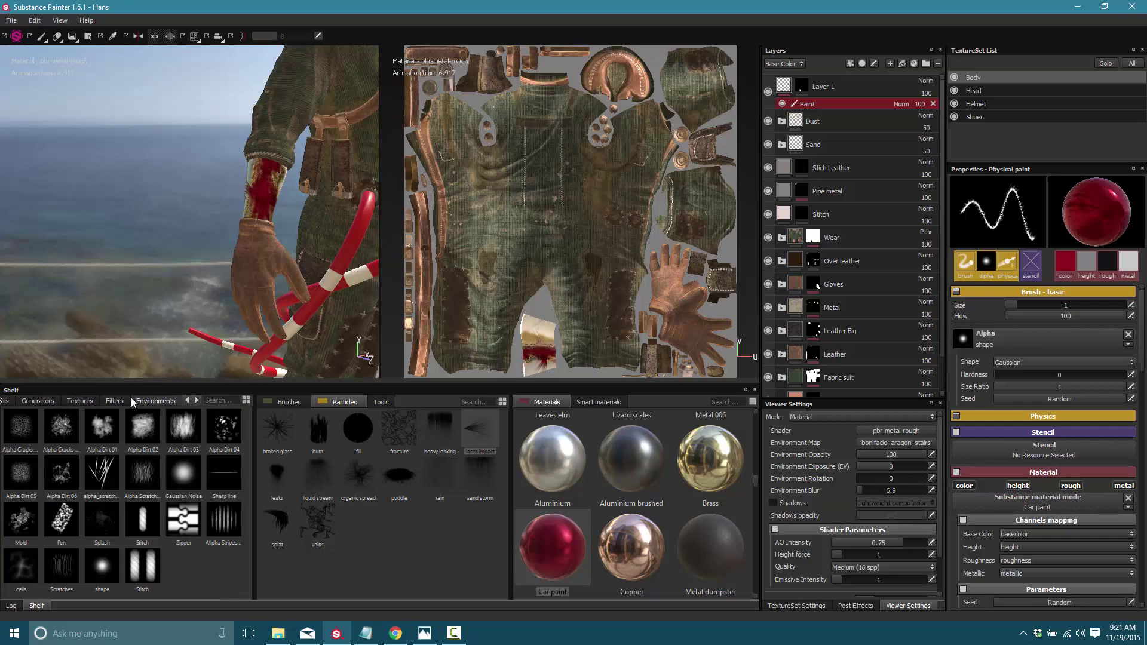
click(114, 400)
mouse_move(153, 425)
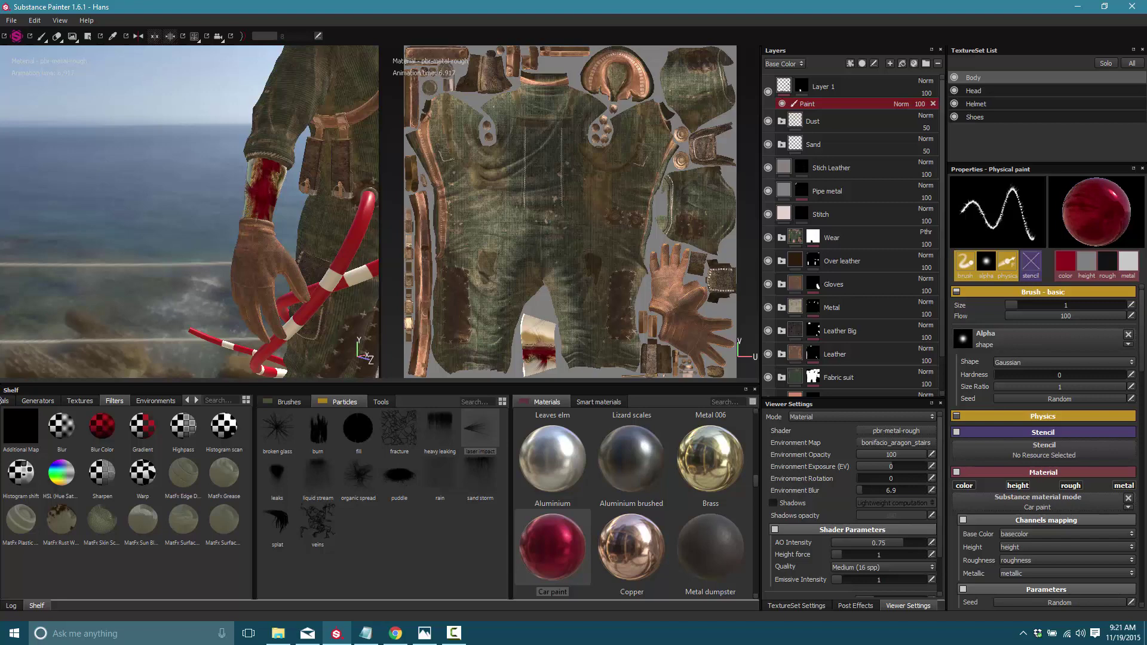
Step: In Export textures, expand Body and switch the config from Unity 4 to Unity 5 (Standard Metallic)
click(11, 21)
click(42, 174)
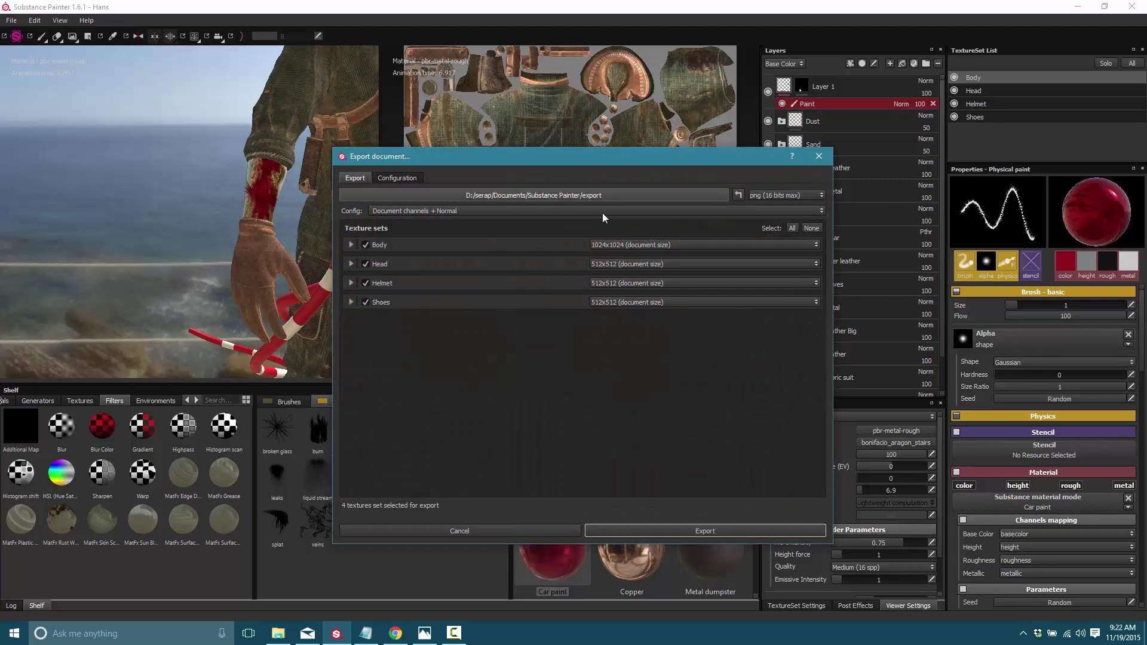
click(693, 211)
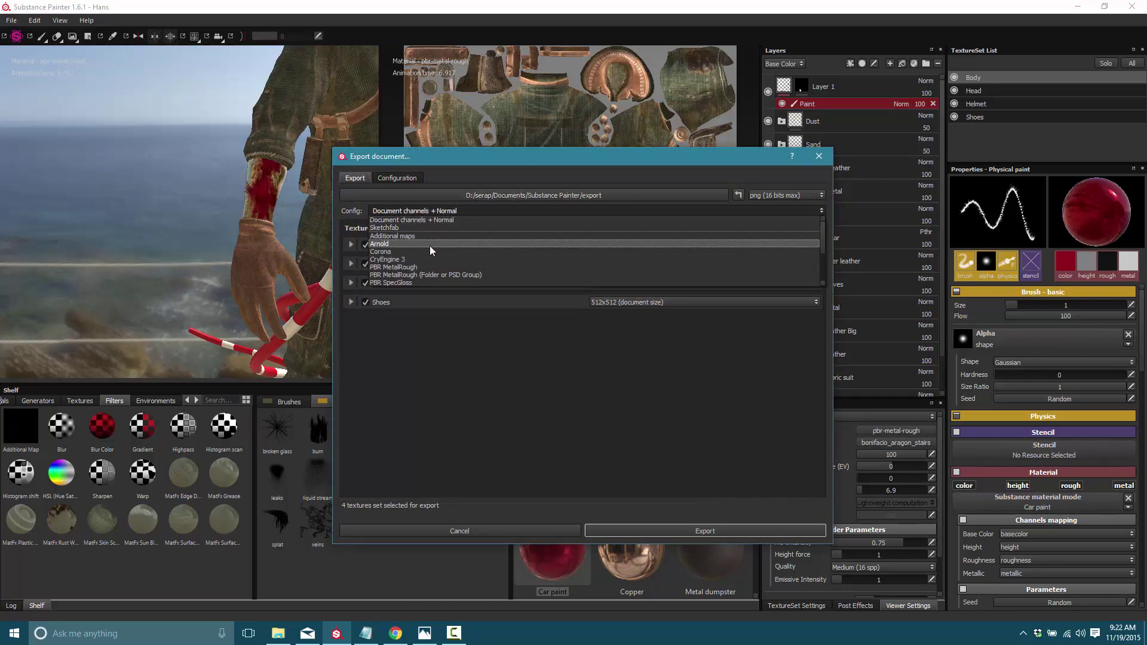
scroll(451, 267, down, 2)
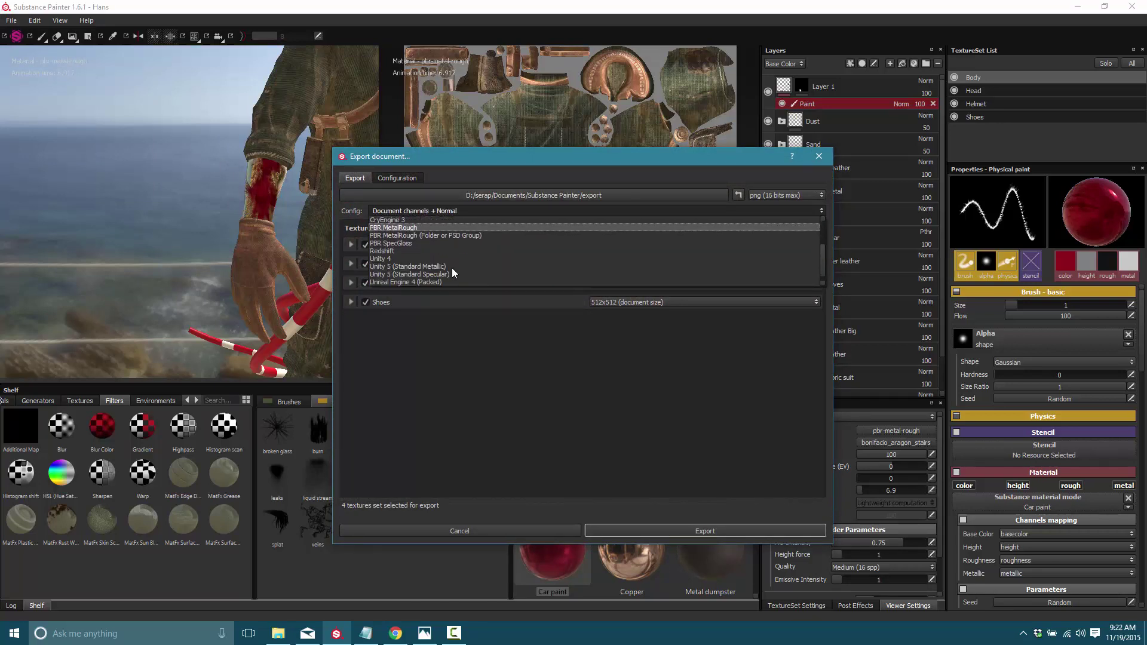
click(419, 258)
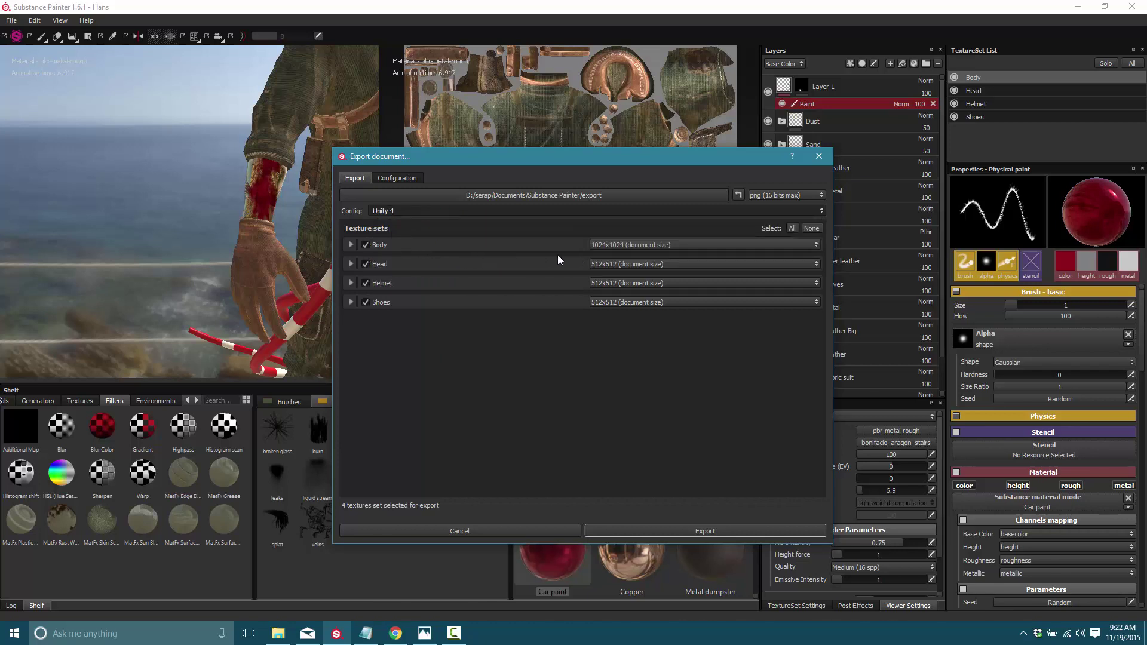
click(350, 246)
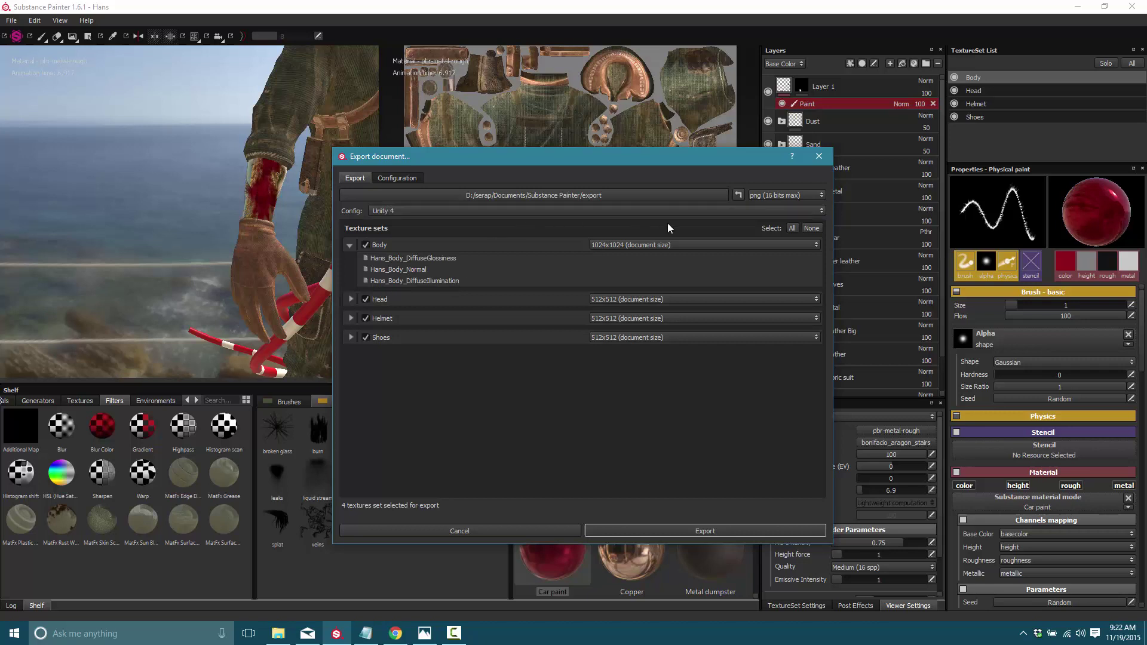
click(697, 211)
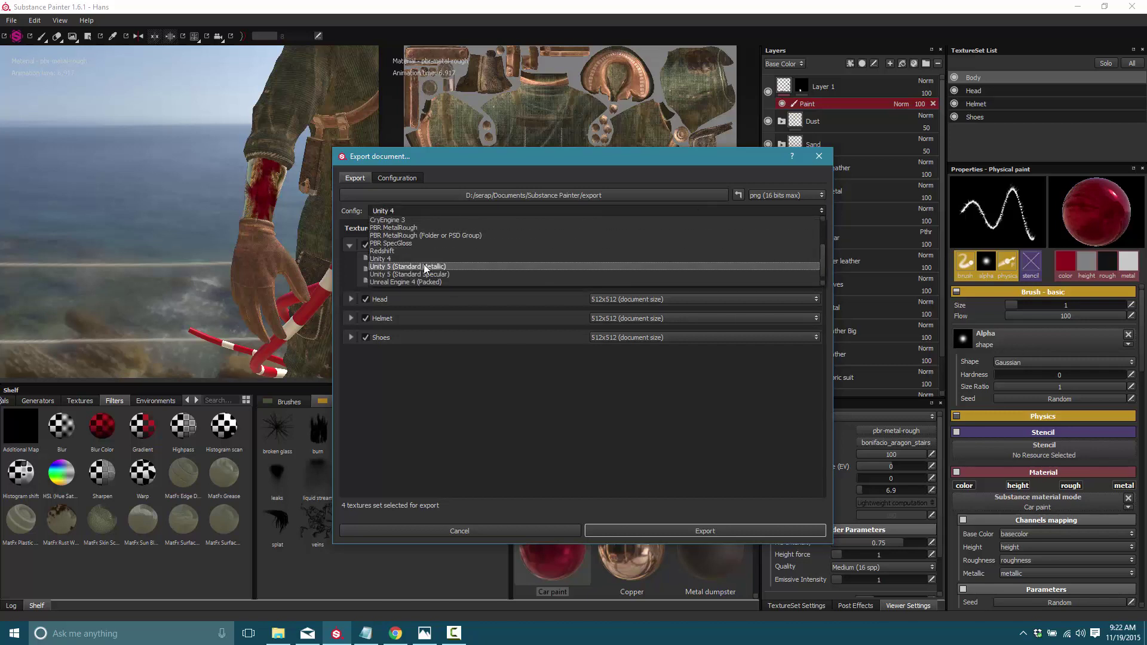
click(425, 267)
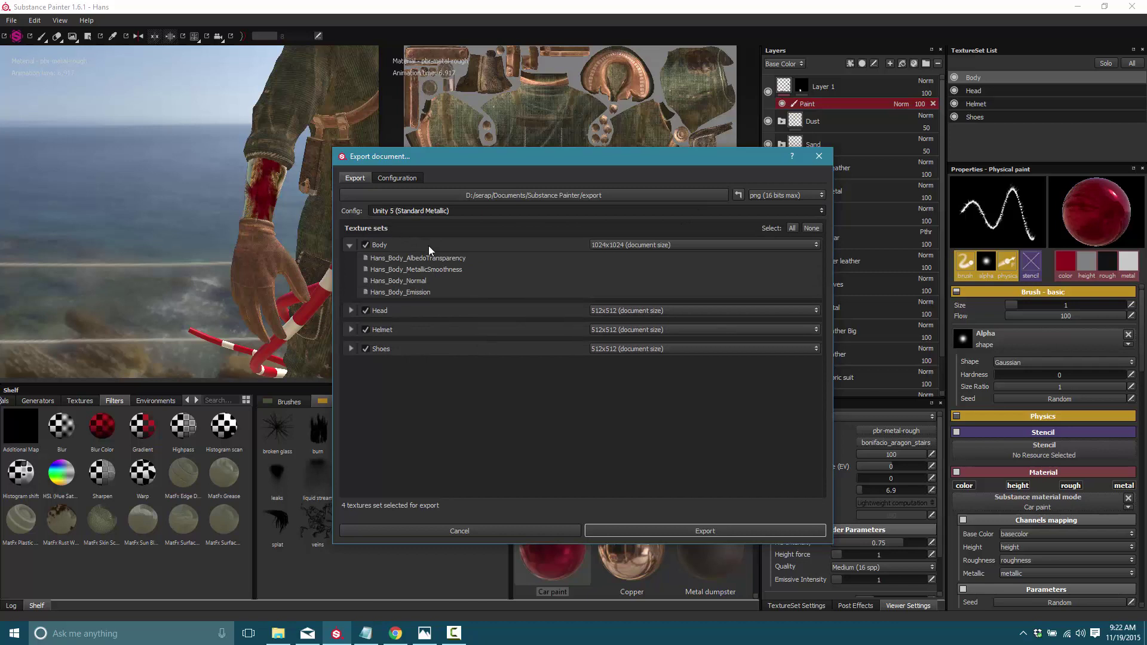